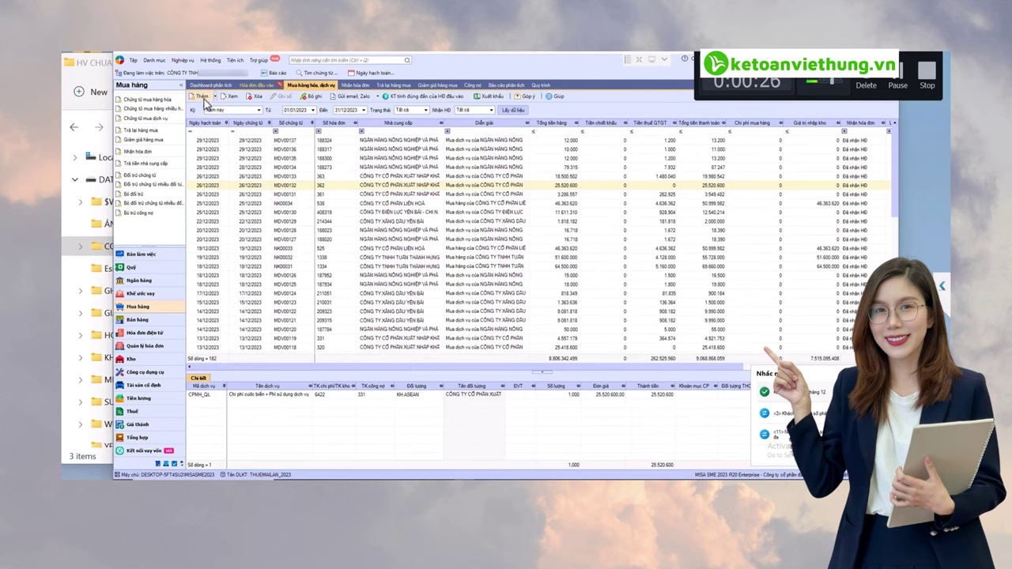
click(154, 60)
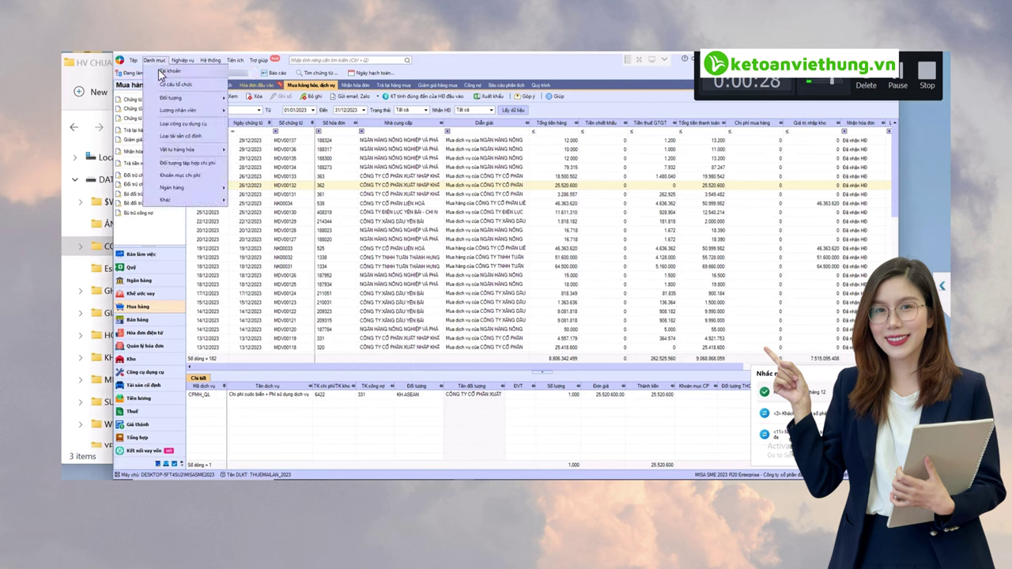
mouse_move(197, 154)
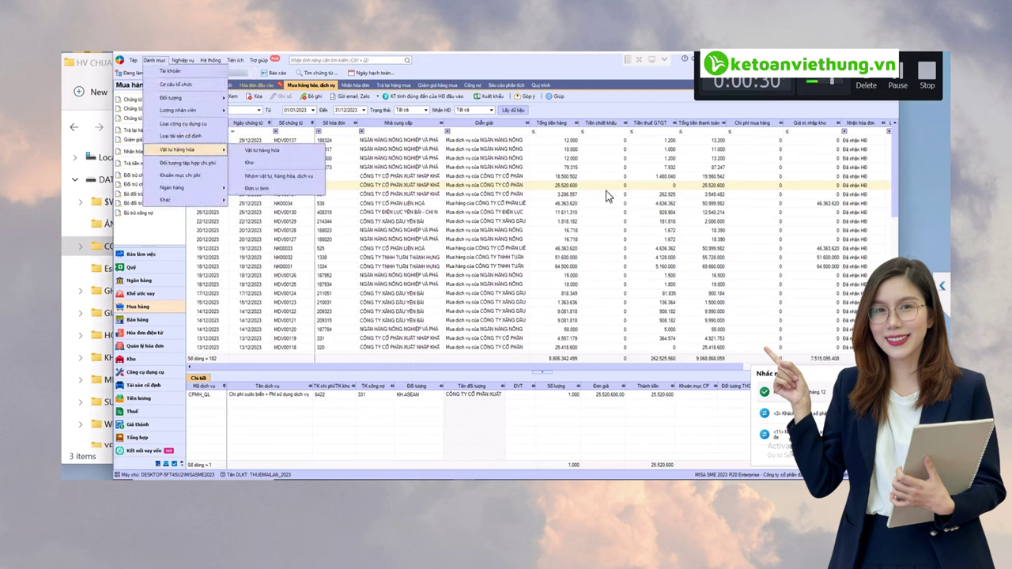
click(899, 79)
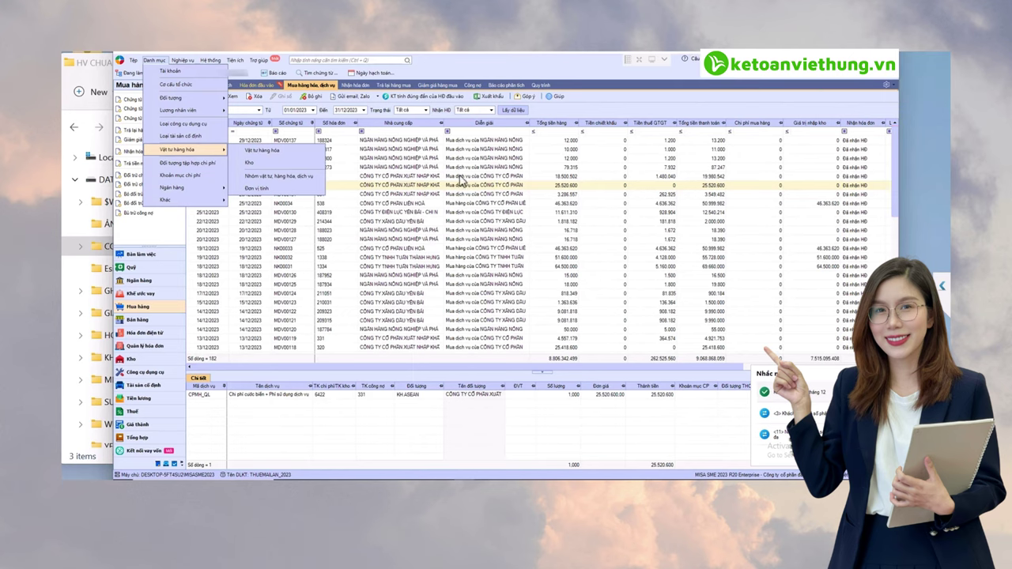
click(278, 149)
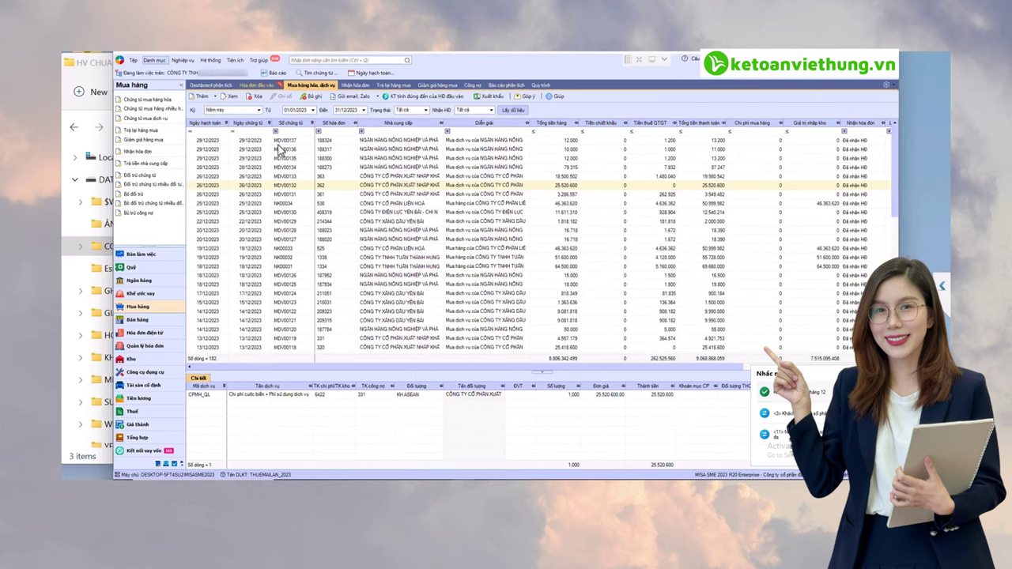
Step: Switch to the Kho module, view its production orders page, and return to the stock receipts and issues list
click(145, 361)
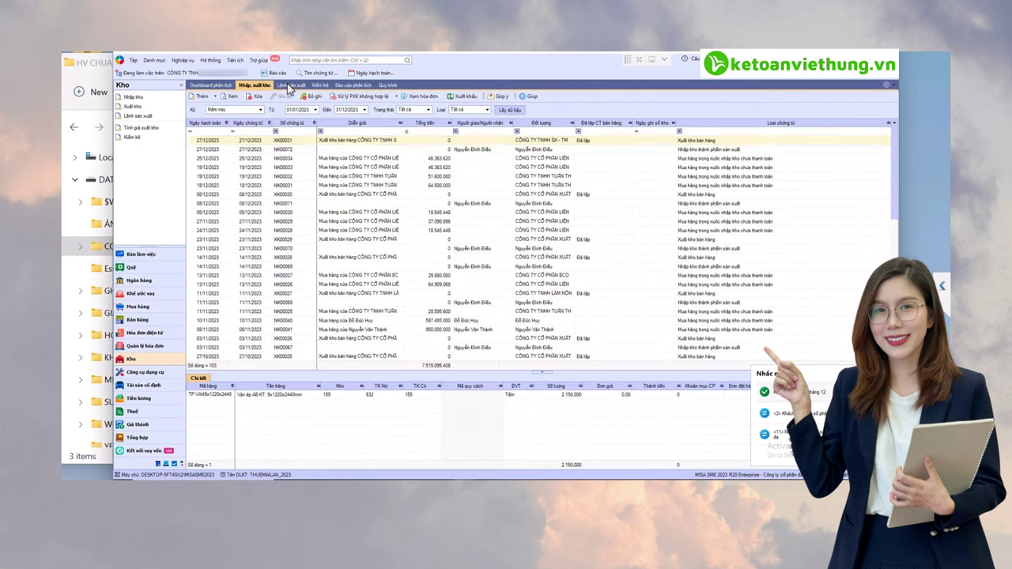
click(291, 85)
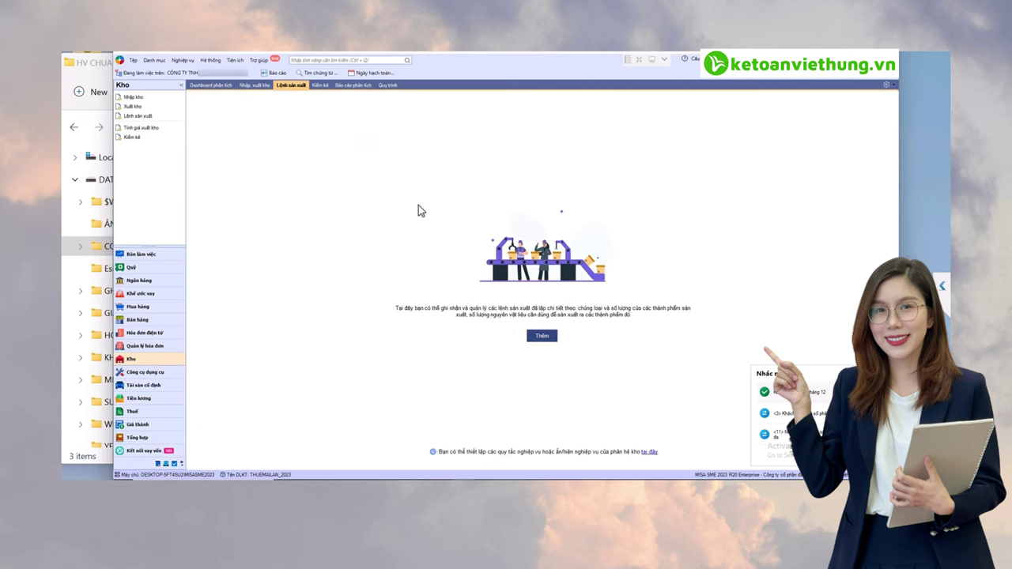
click(254, 86)
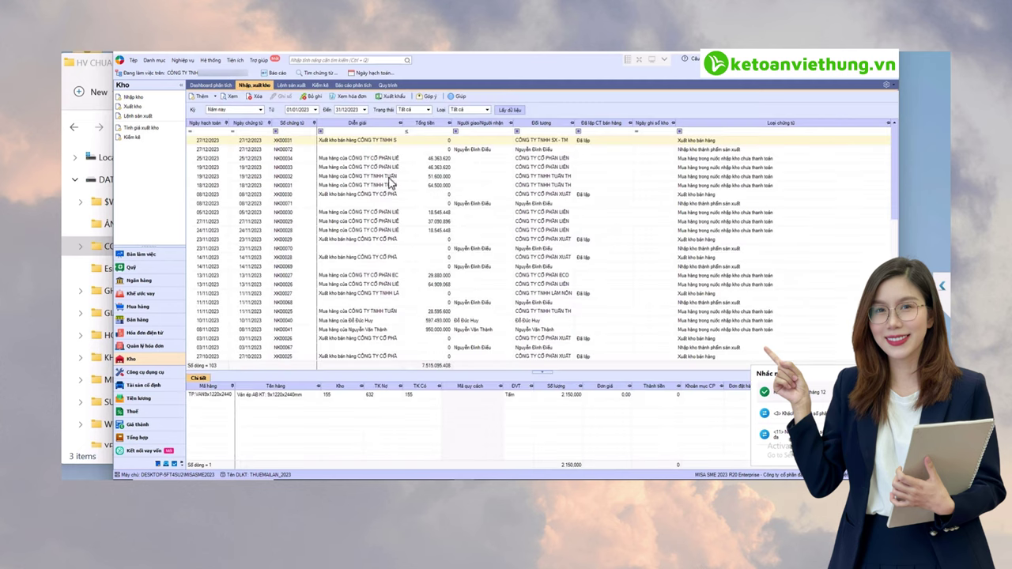
Step: Open the Vật tư hàng hóa catalogue of materials and goods
click(156, 62)
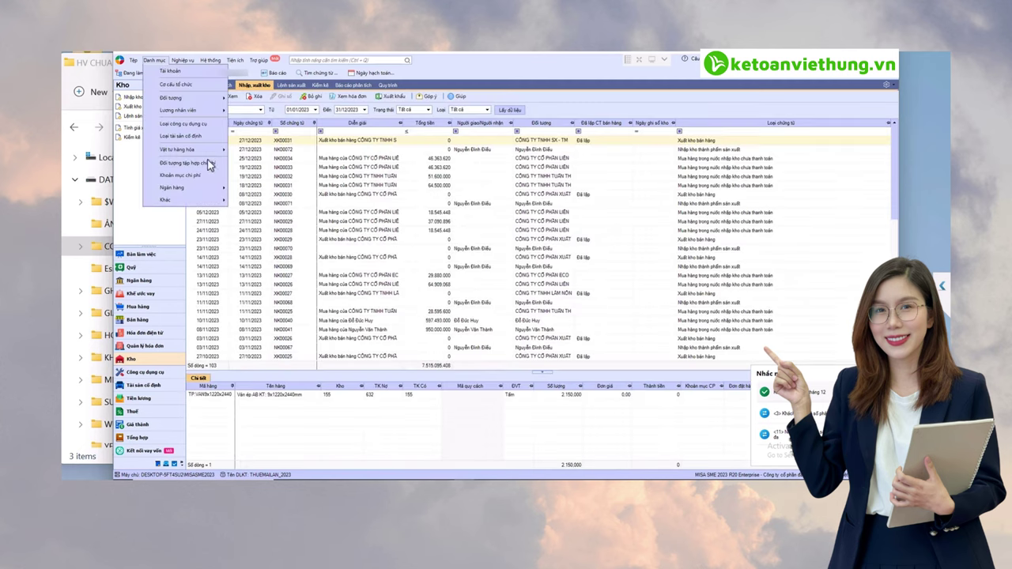
mouse_move(208, 150)
click(265, 151)
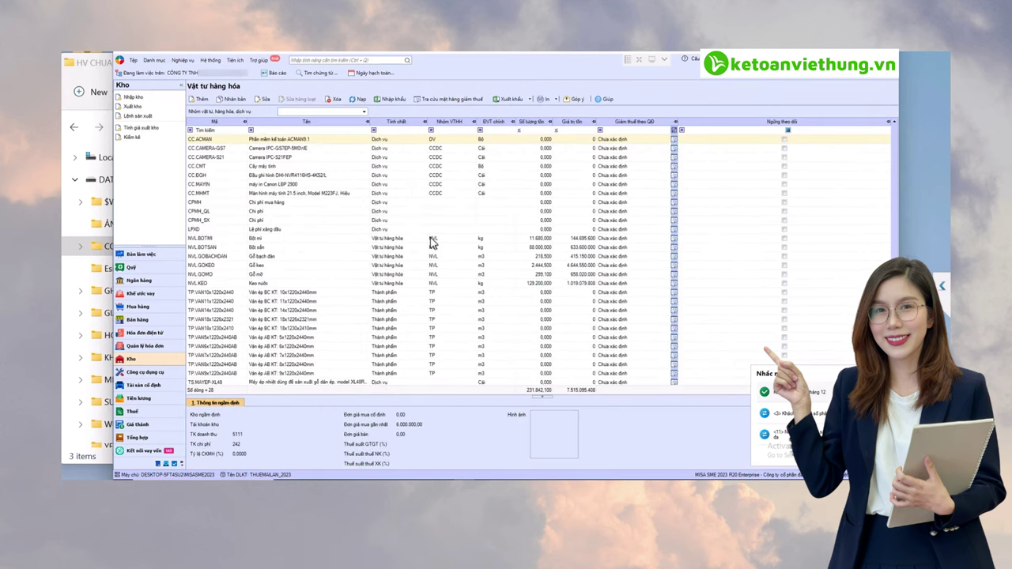
Step: View the material norms of the product Ván ép BC KT: 10x1220x2440mm and close its record without changes
click(414, 292)
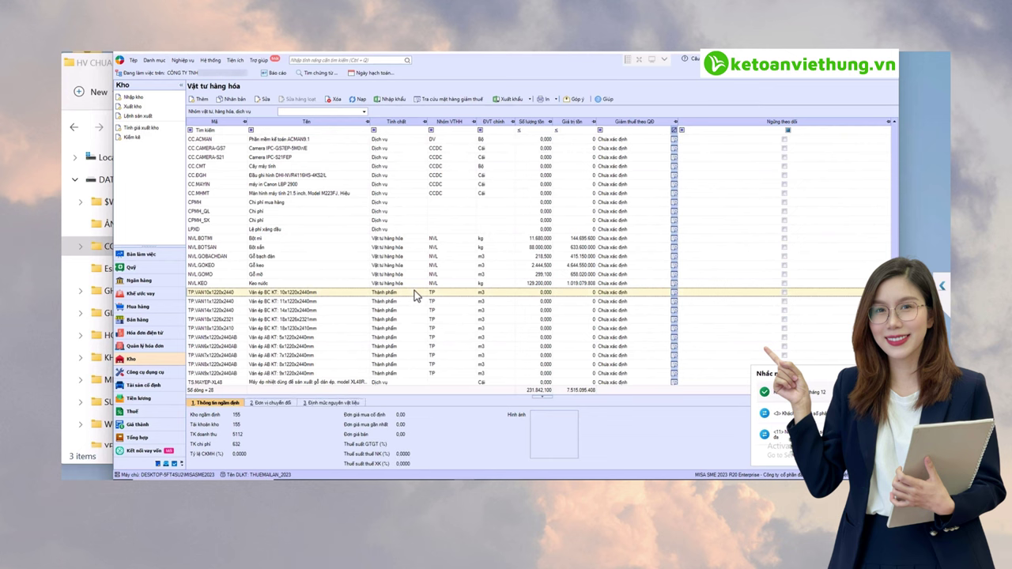
double_click(414, 292)
click(490, 266)
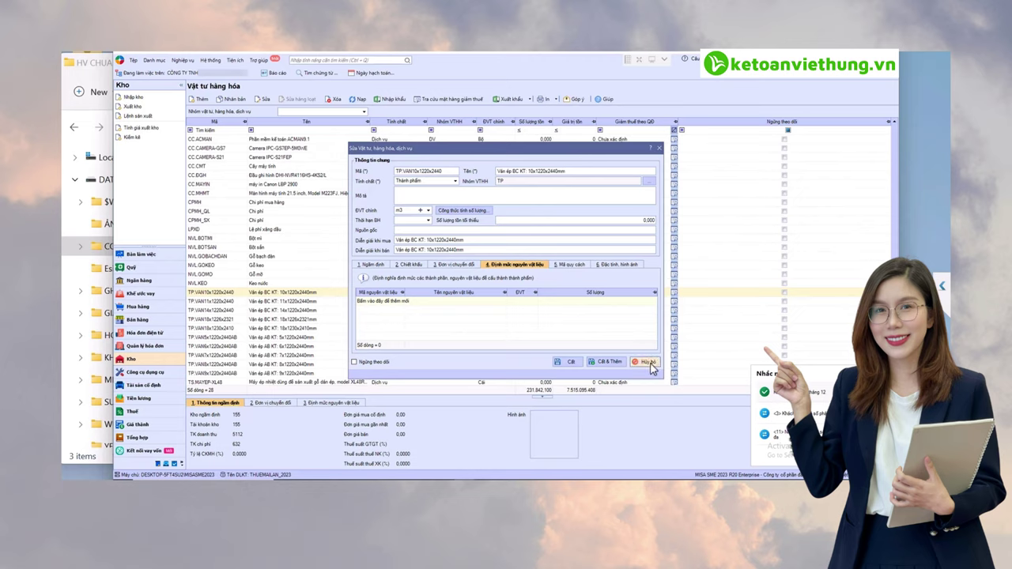
click(647, 362)
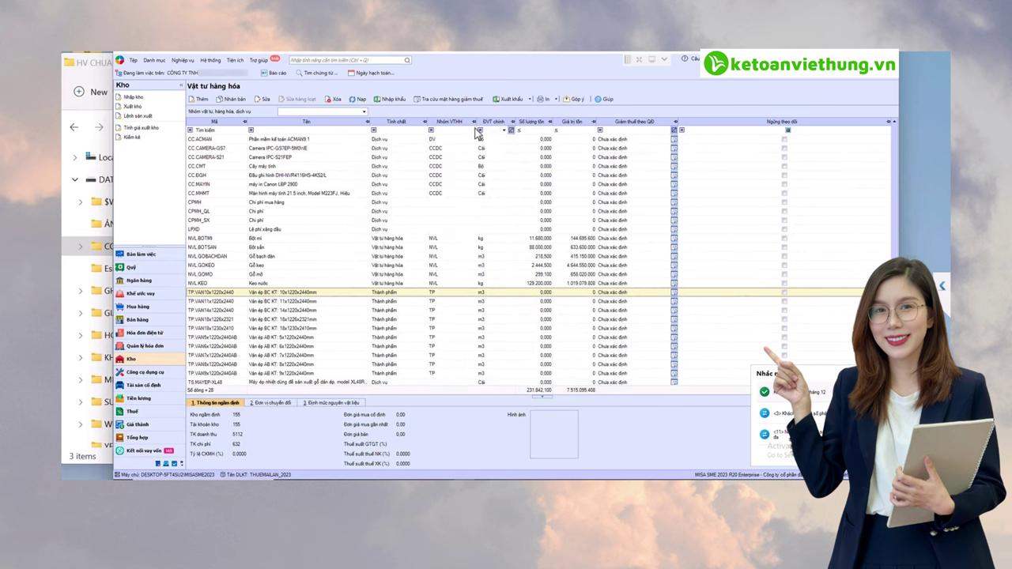
Step: Filter the goods list by the nature Thành phẩm
click(412, 133)
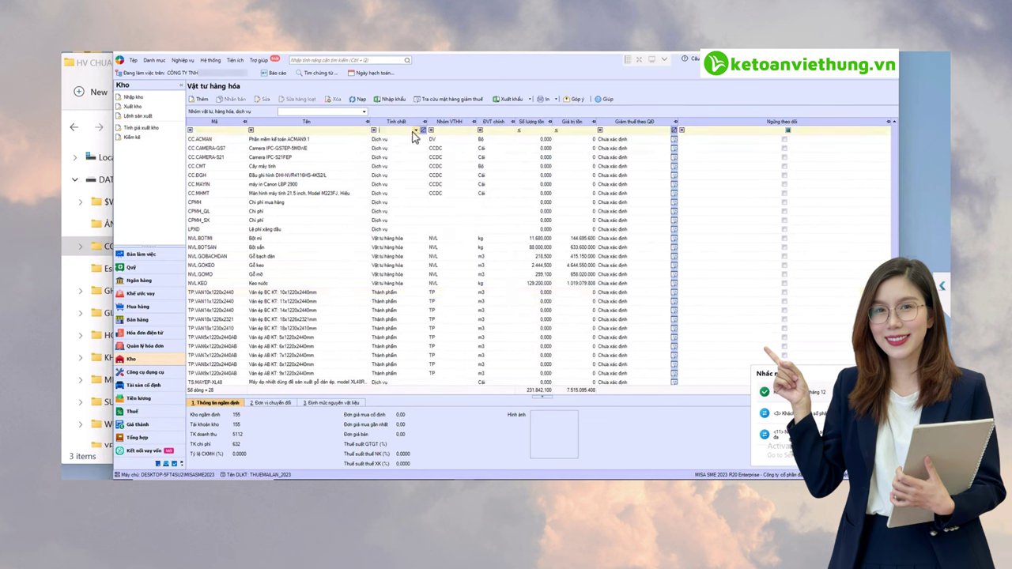
click(417, 132)
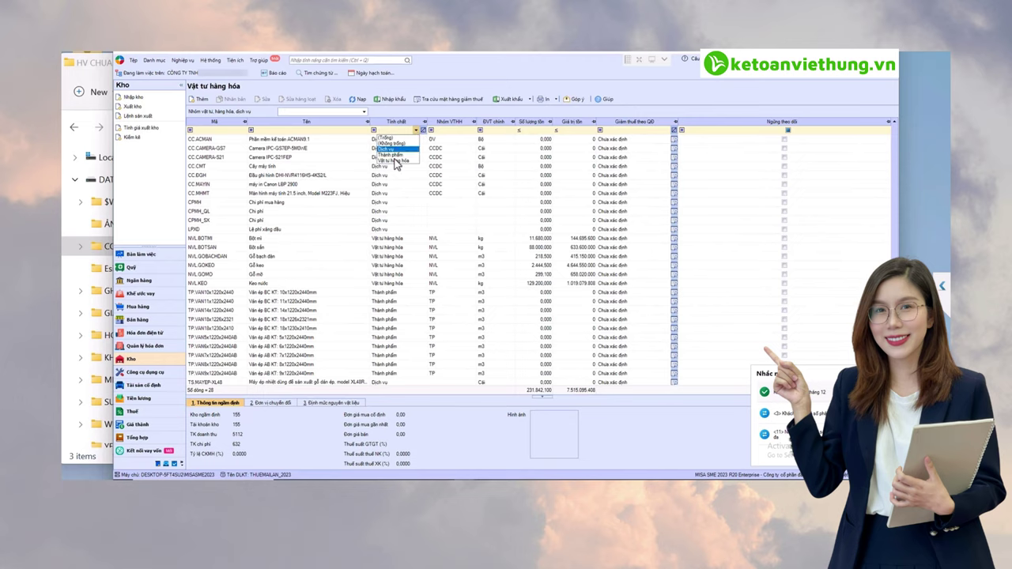
click(389, 156)
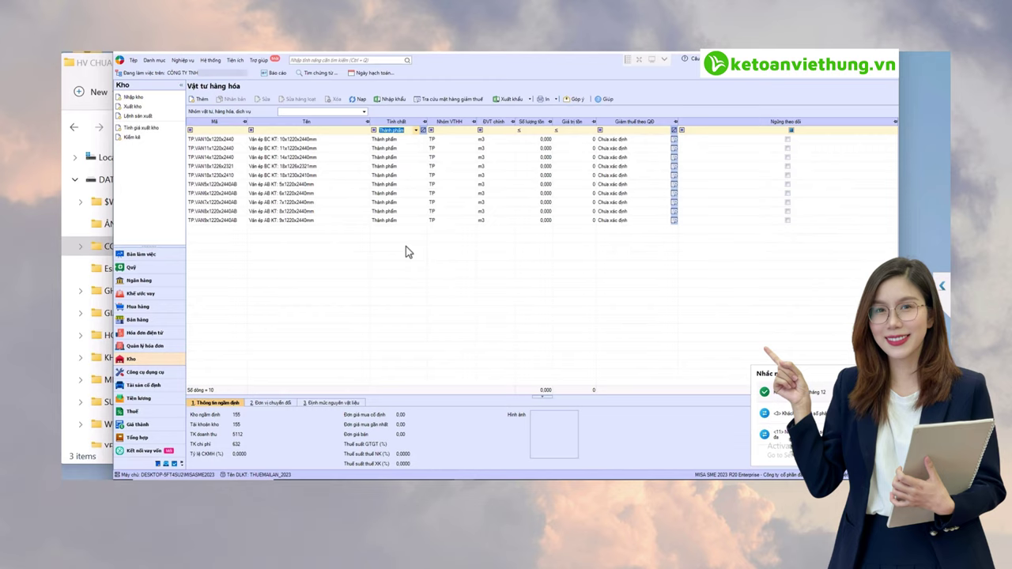
Step: Examine the material norm table of the first product in the filtered list, and close the record without saving
double_click(286, 142)
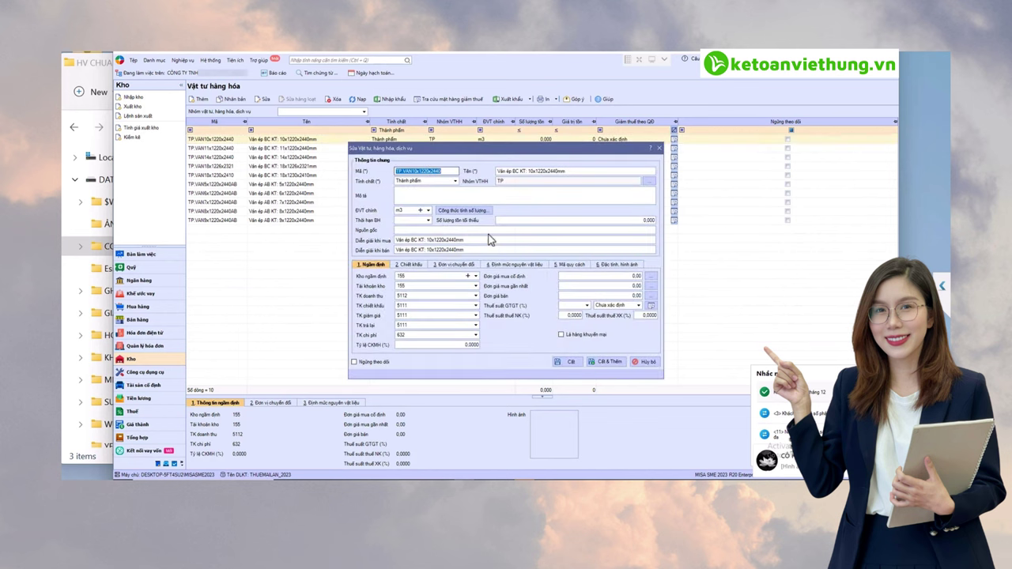
click(500, 266)
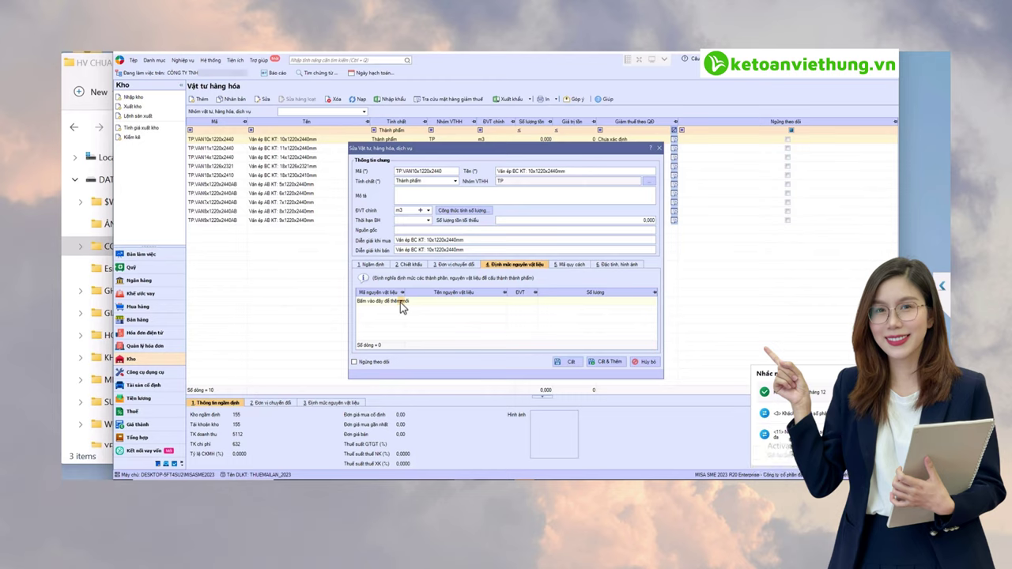
click(644, 362)
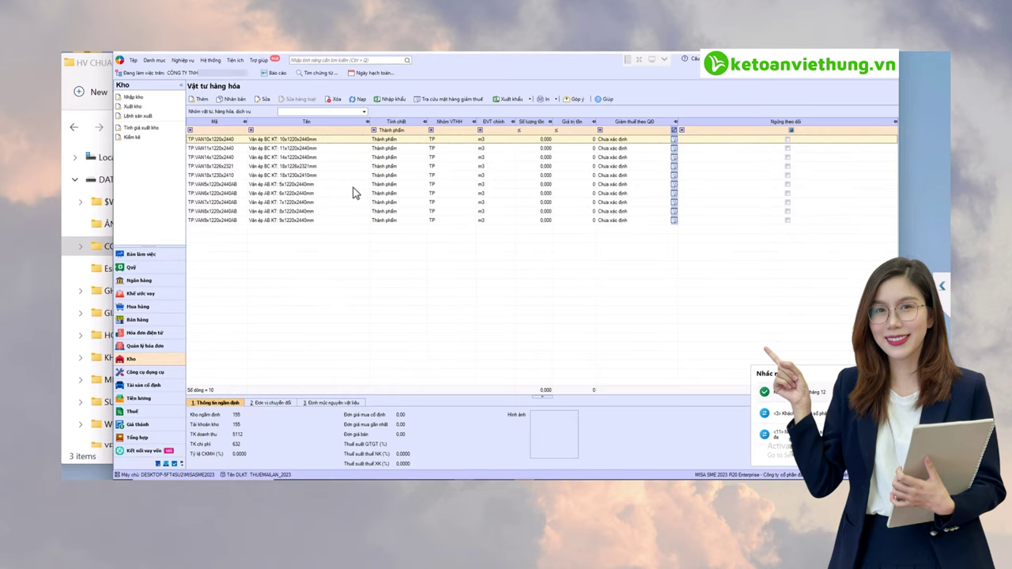
double_click(303, 141)
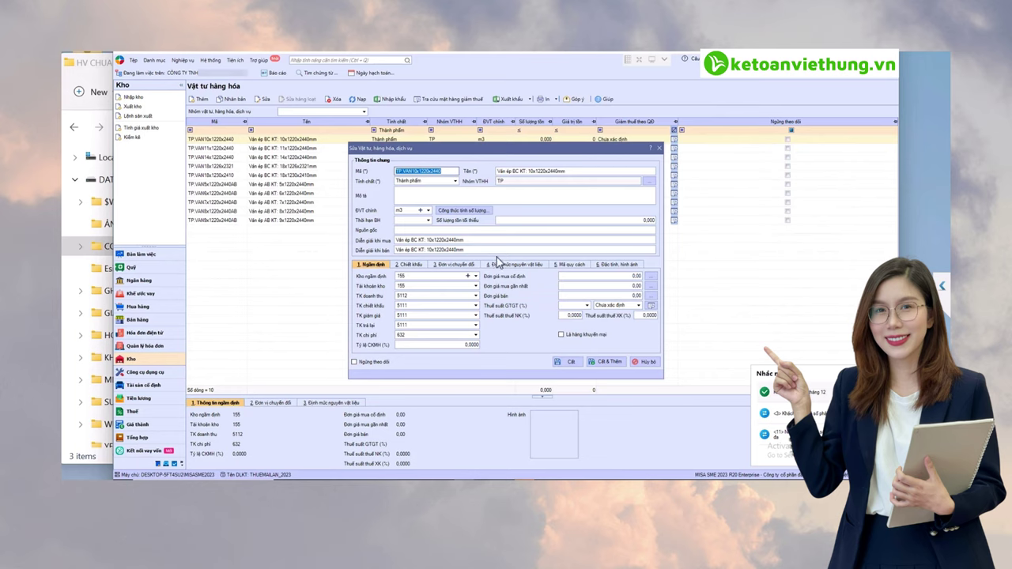
click(500, 264)
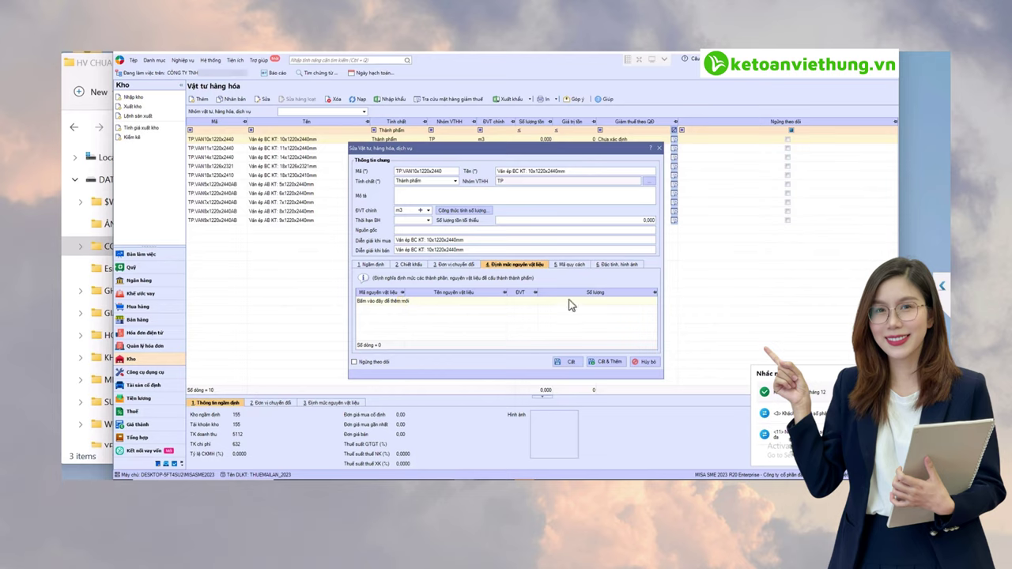
click(402, 305)
click(401, 302)
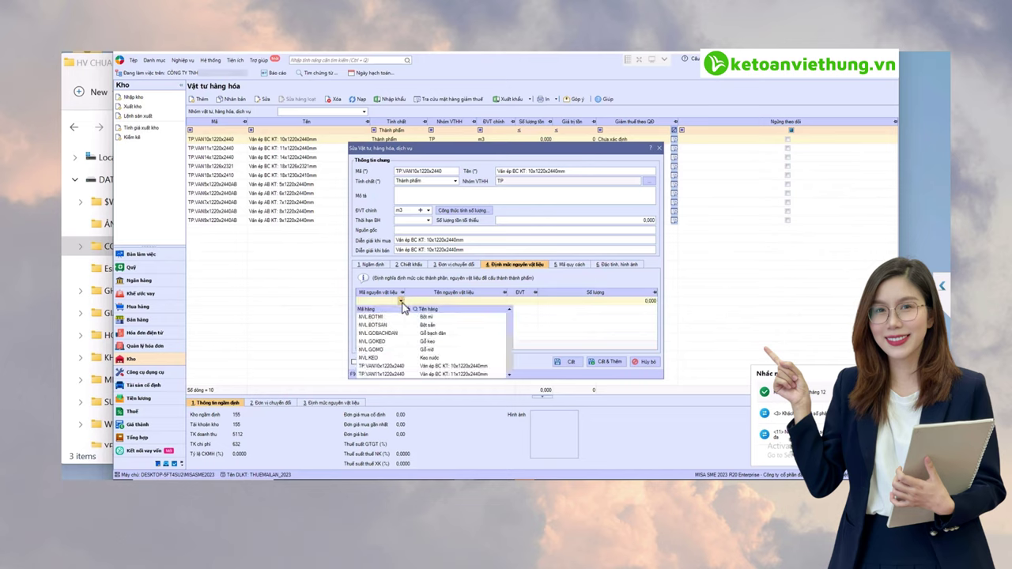
click(573, 305)
click(620, 303)
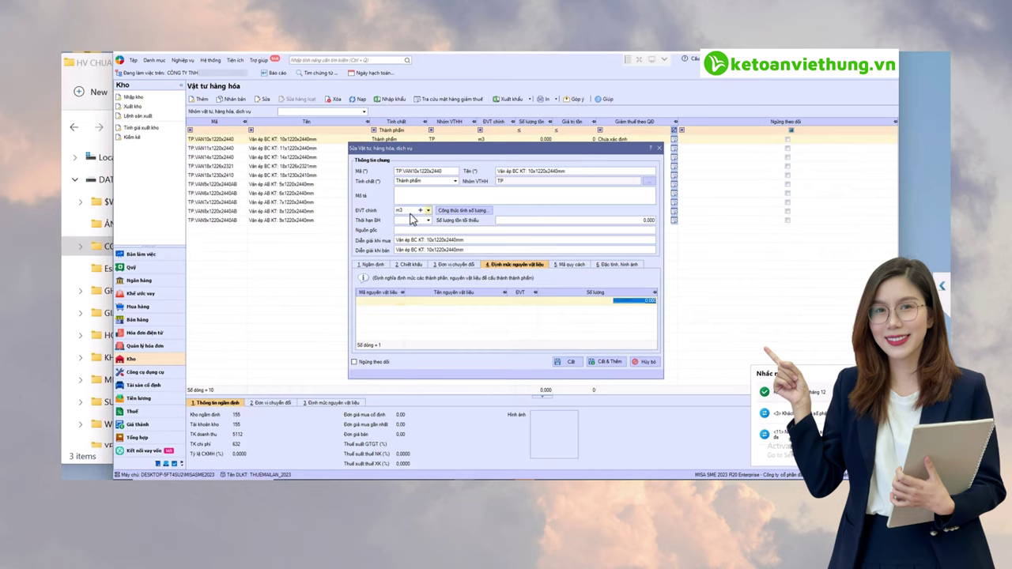
click(412, 212)
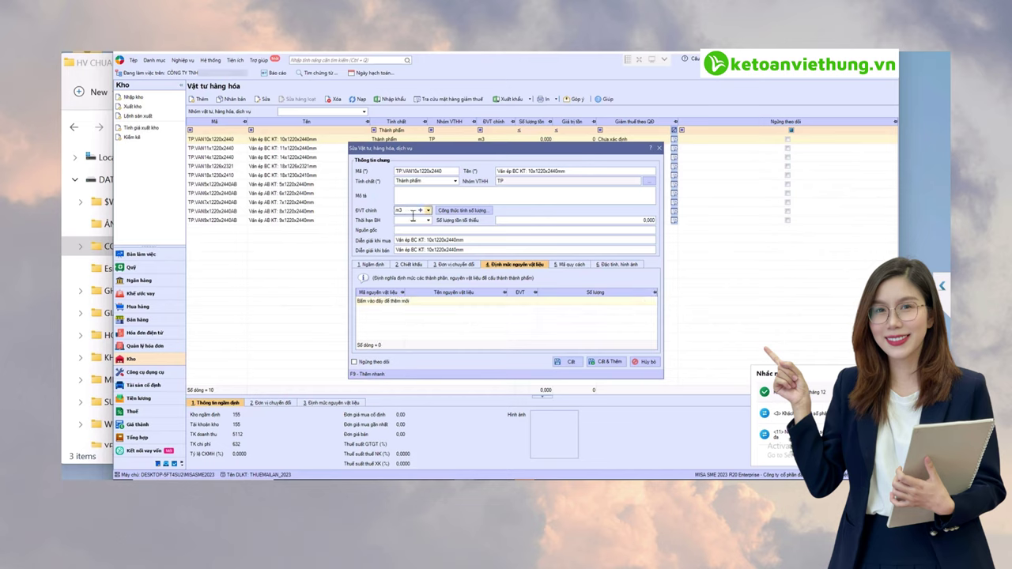
click(644, 361)
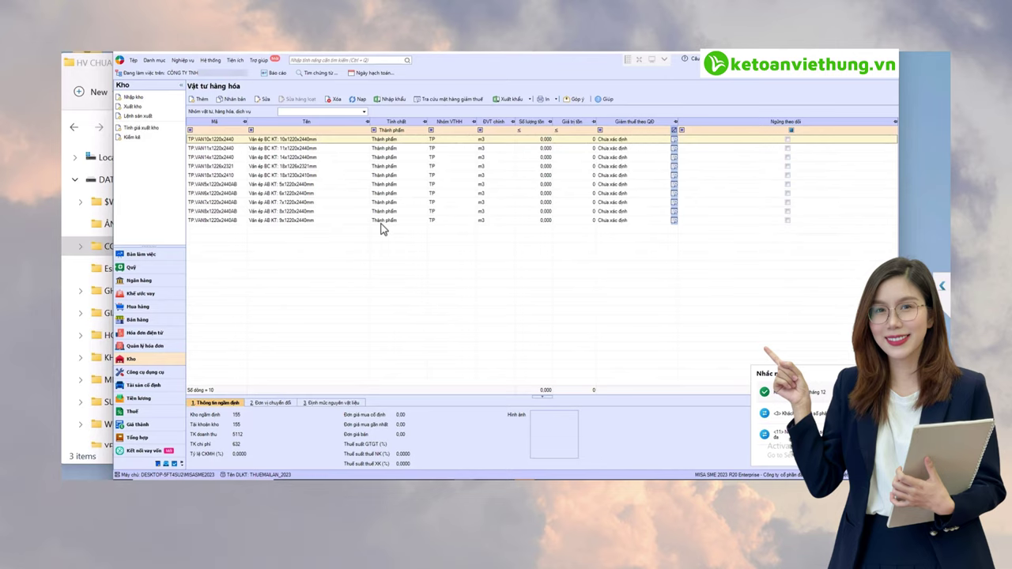
Step: Open the product Ván ép BC KT: 10x1220x2440mm and add Gỗ keo with quantity 0.7 and Gỗ mỡ to its material norms
double_click(315, 145)
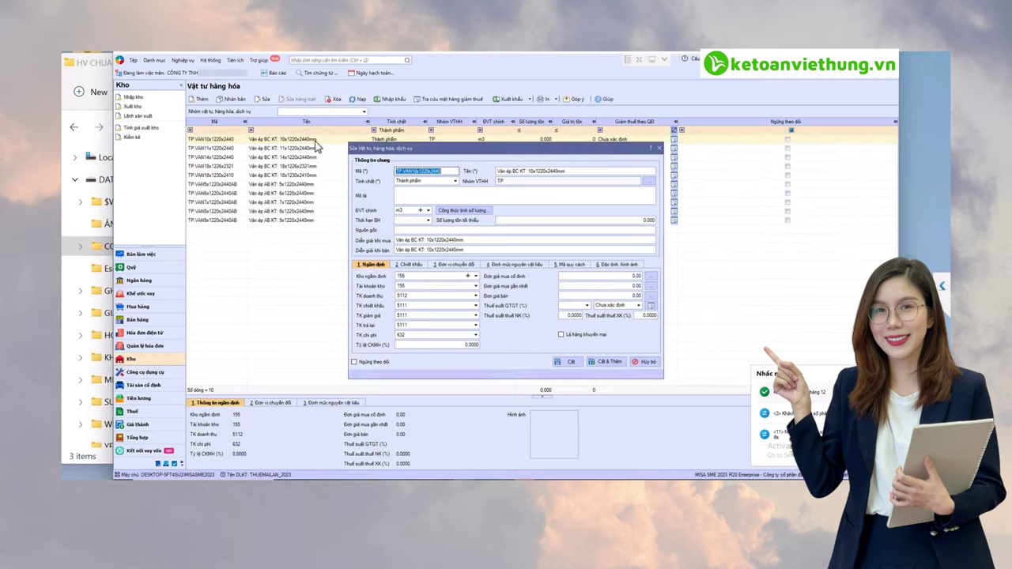
click(512, 265)
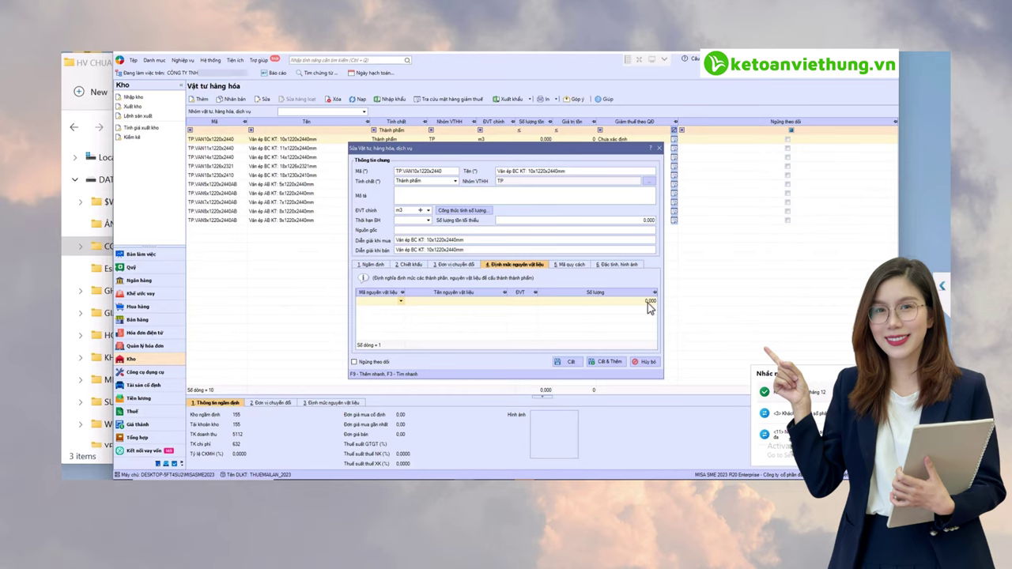
click(647, 362)
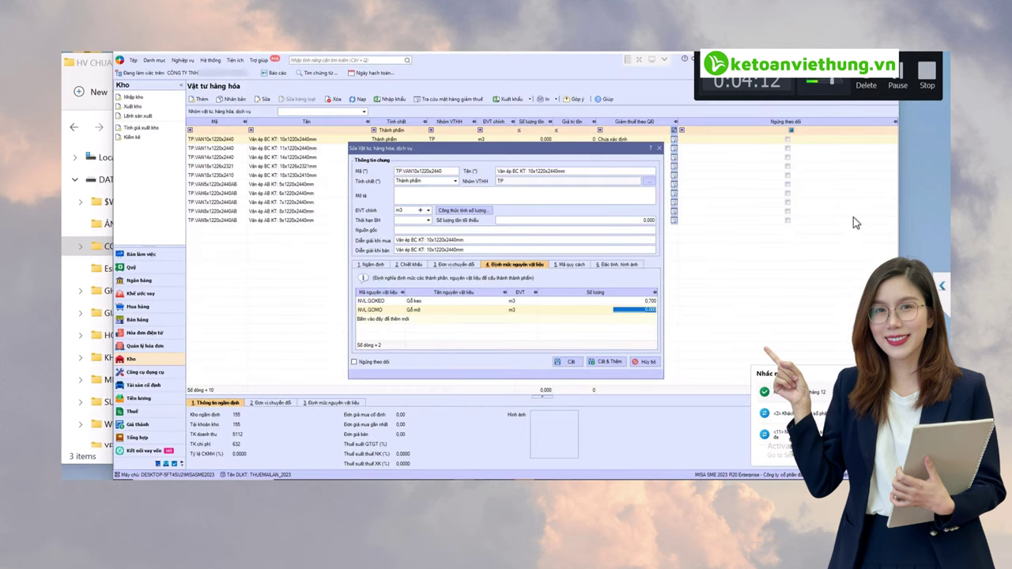
Step: Set the norm quantity of Gỗ mỡ to 0.2 and add Keo nước with quantity 50
text(0,2)
key(Tab)
text(keo)
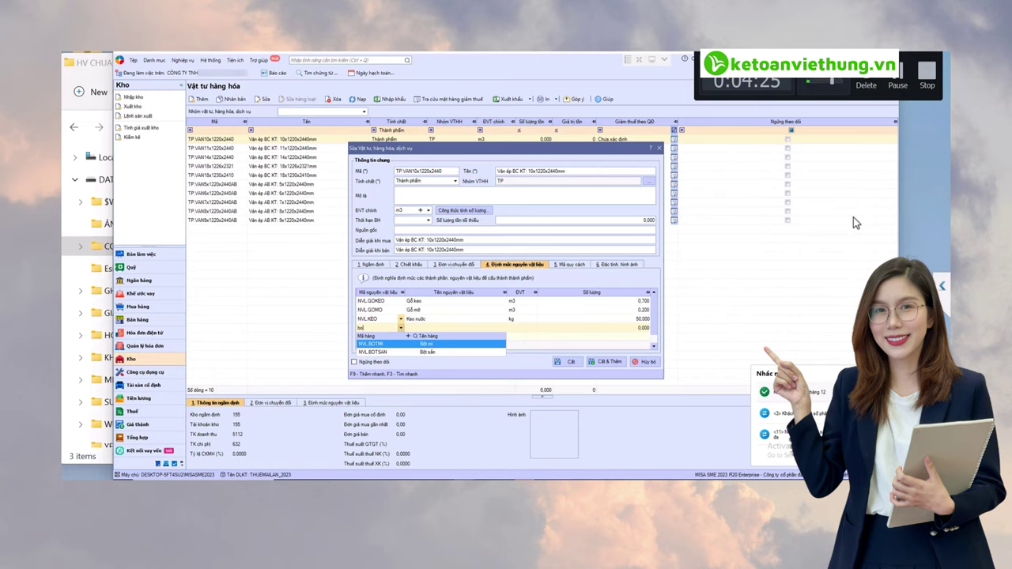
Step: Add Bột sắn (NVL.BOTSAN) to the product's material norms with quantity 50
key(Down)
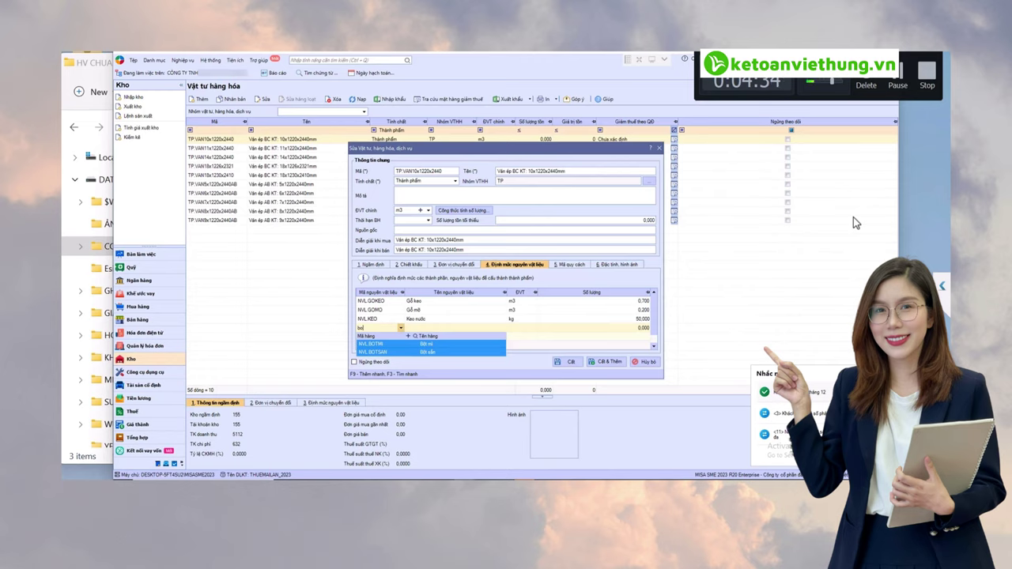
key(Return)
key(Tab)
key(Tab)
key(Tab)
key(Tab)
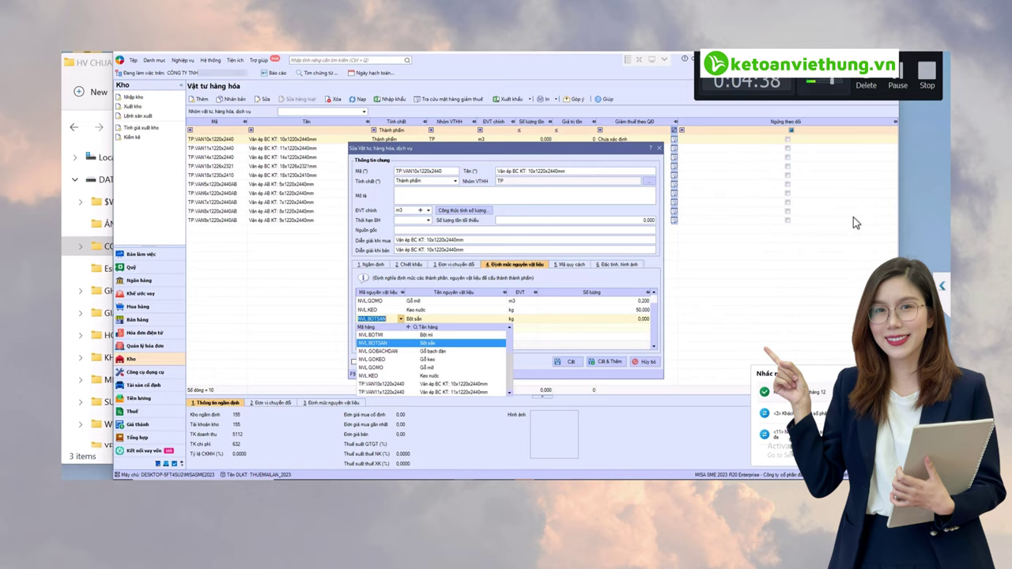
key(Escape)
key(Escape)
key(Tab)
key(Tab)
key(Tab)
text(50)
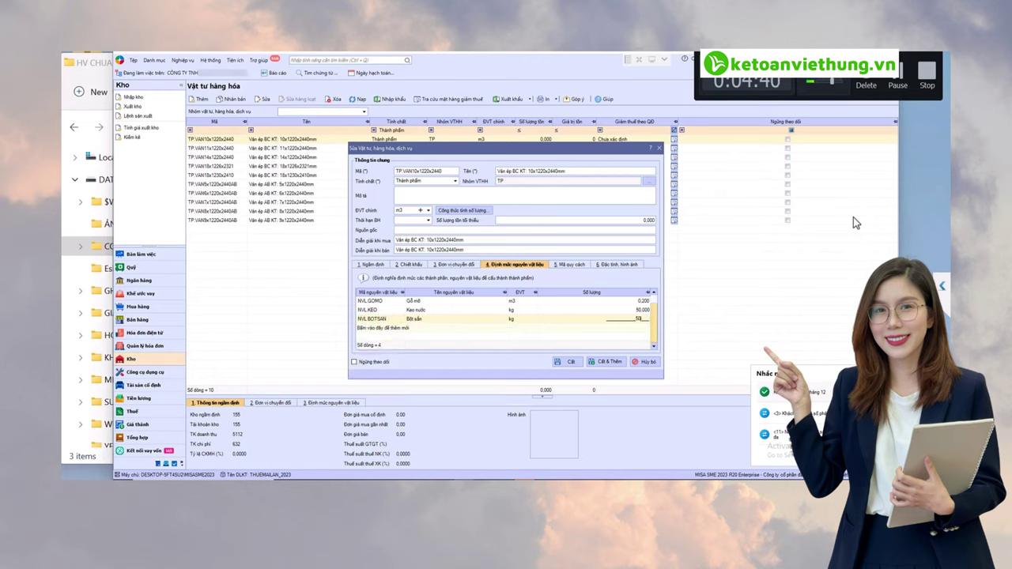
key(Tab)
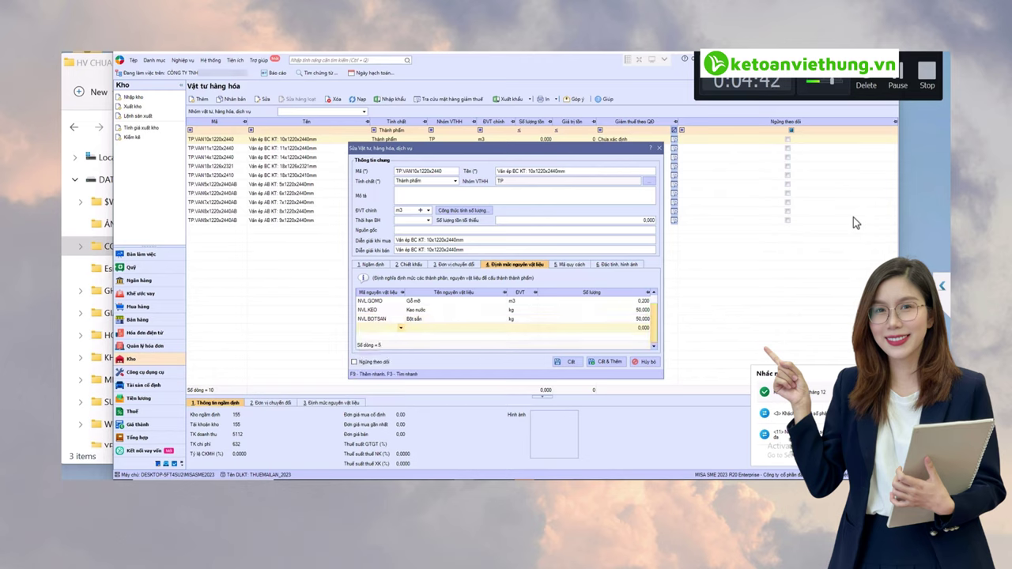
key(shift+Tab)
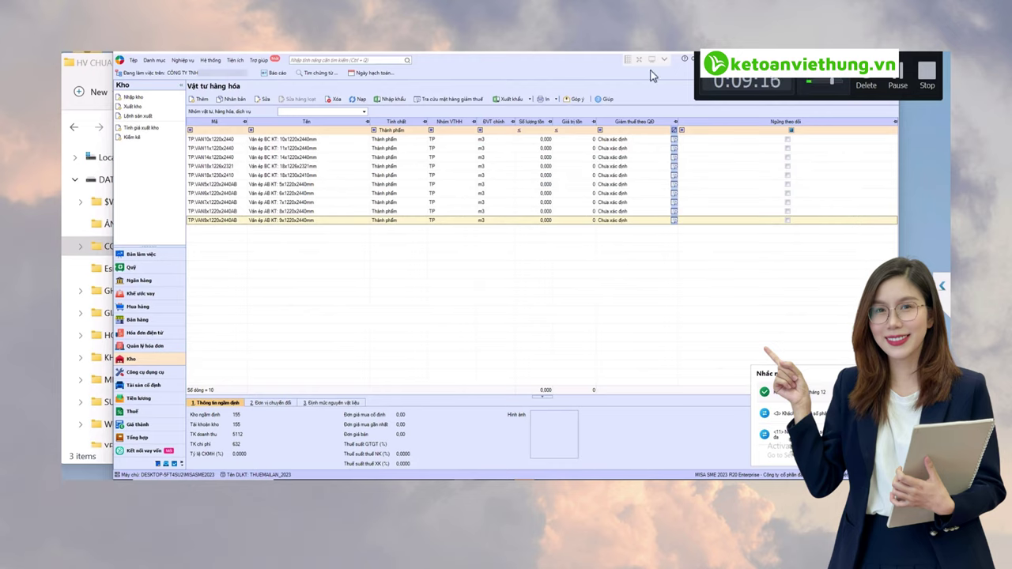
Step: Open the Báo cáo page with the list of available reports
click(405, 128)
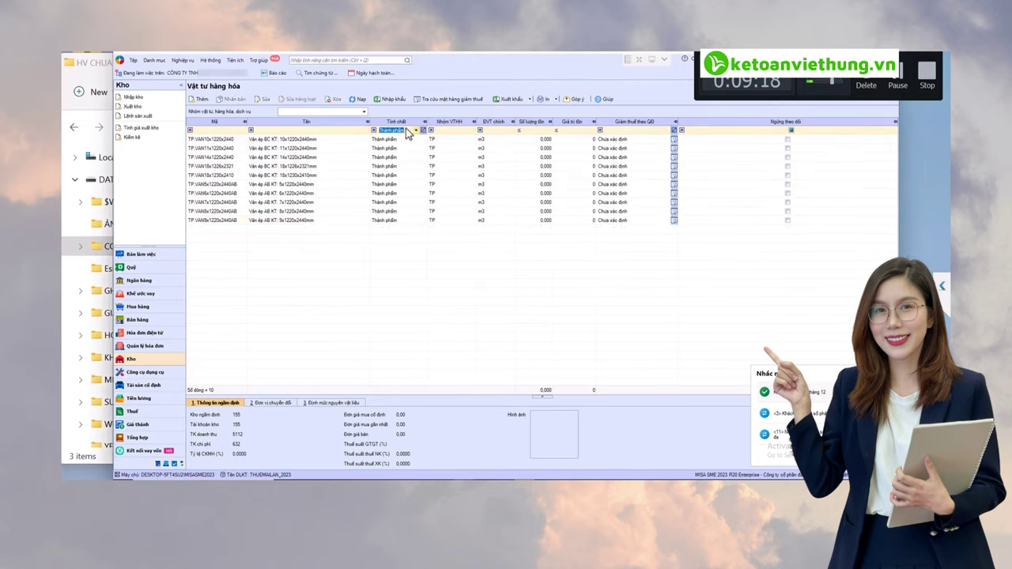
click(269, 73)
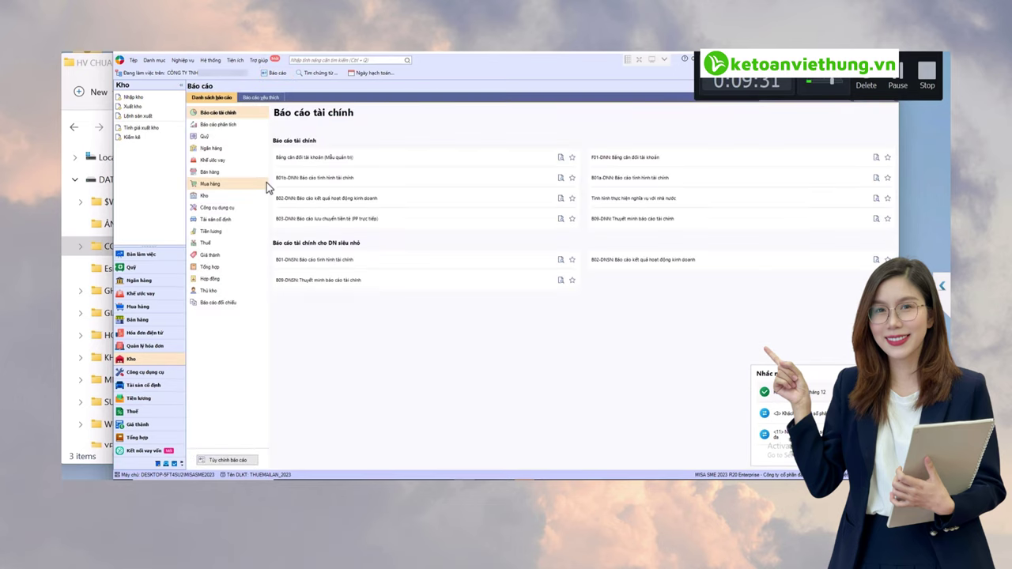
Step: Open the Tổng hợp tồn kho report for Kho thành phẩm, 2023, and inspect the receipt voucher of Ván ép BC KT: 10x1220x2440mm
click(215, 198)
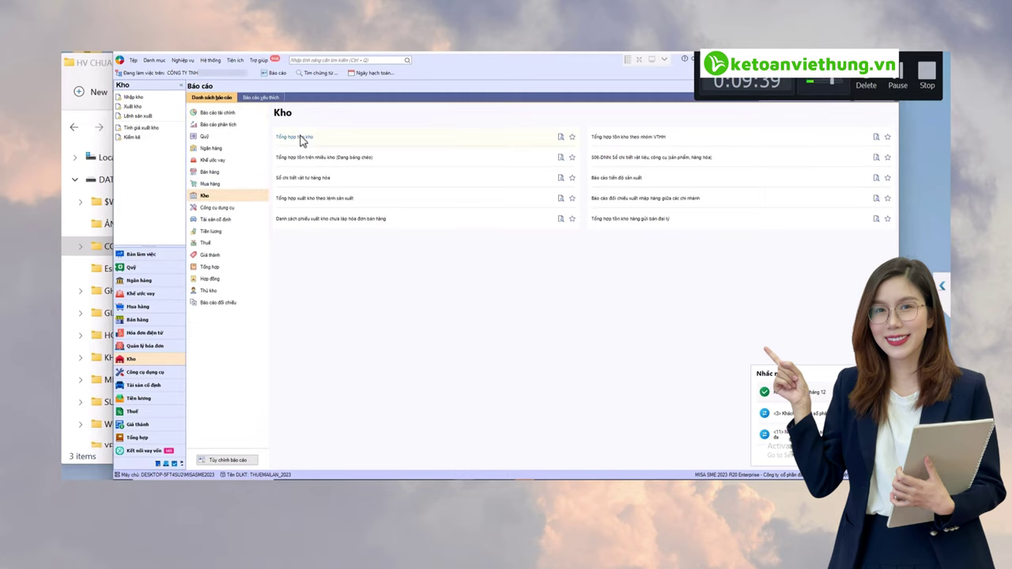
click(302, 139)
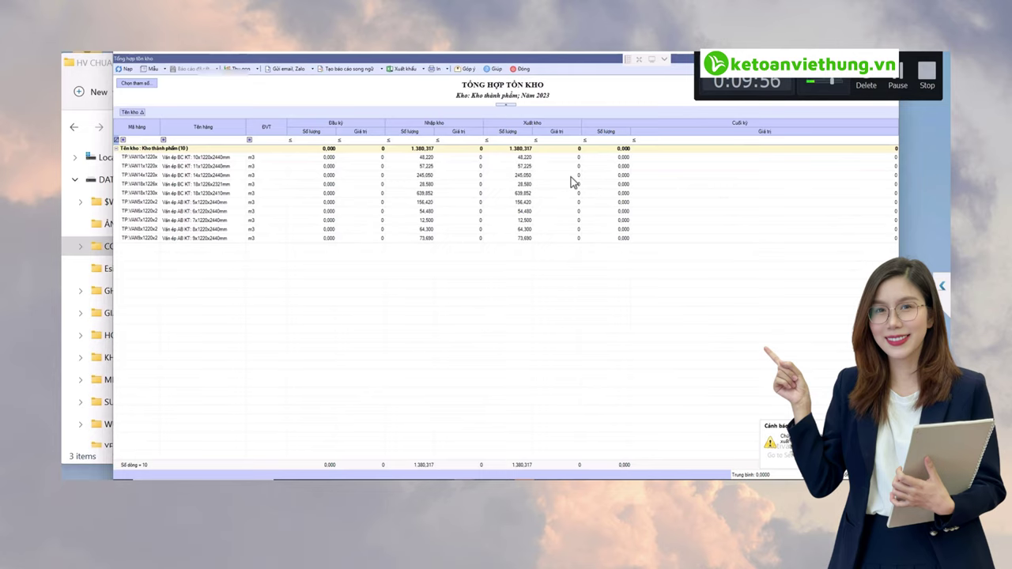
click(405, 159)
double_click(404, 162)
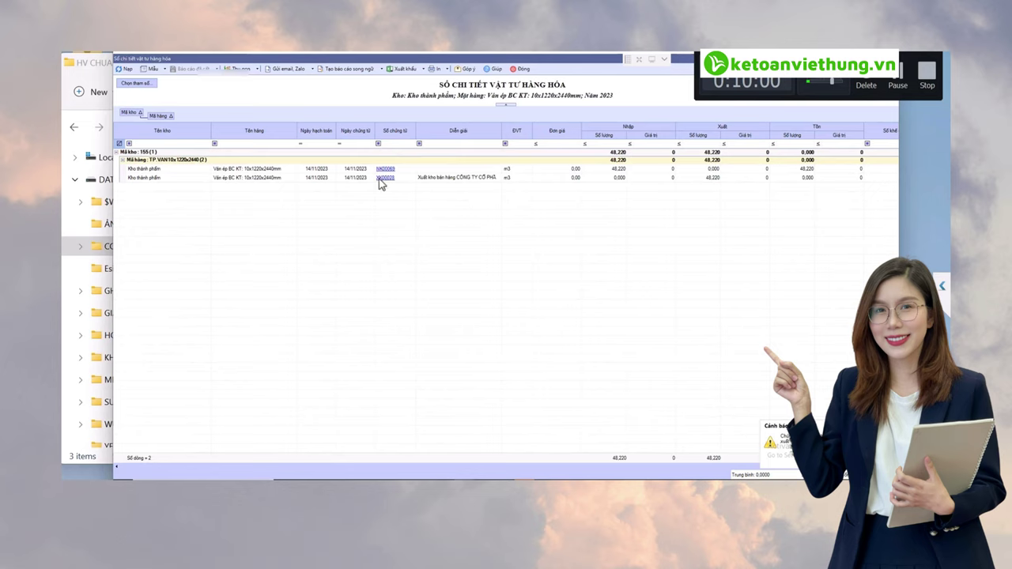
click(387, 169)
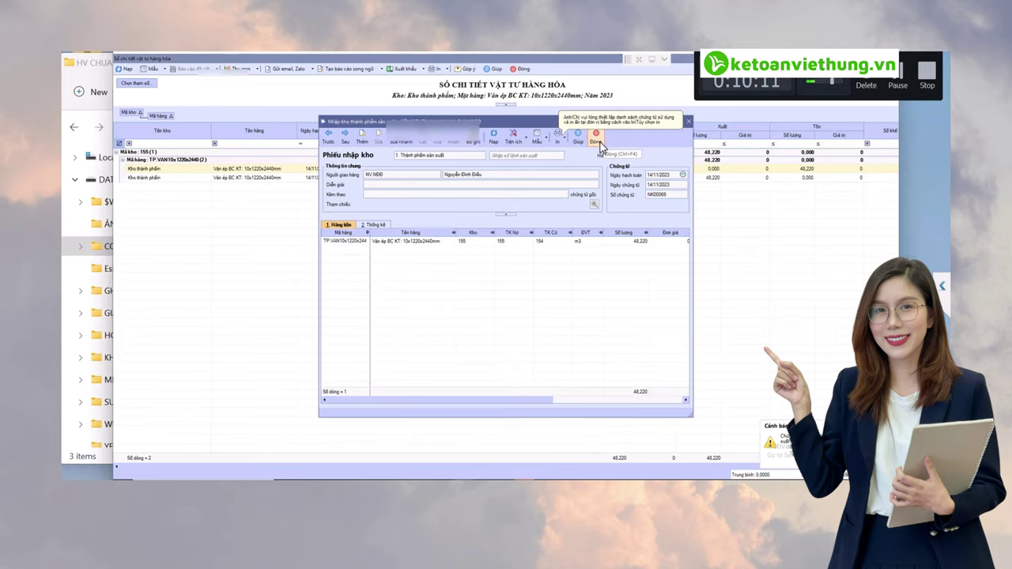
click(599, 143)
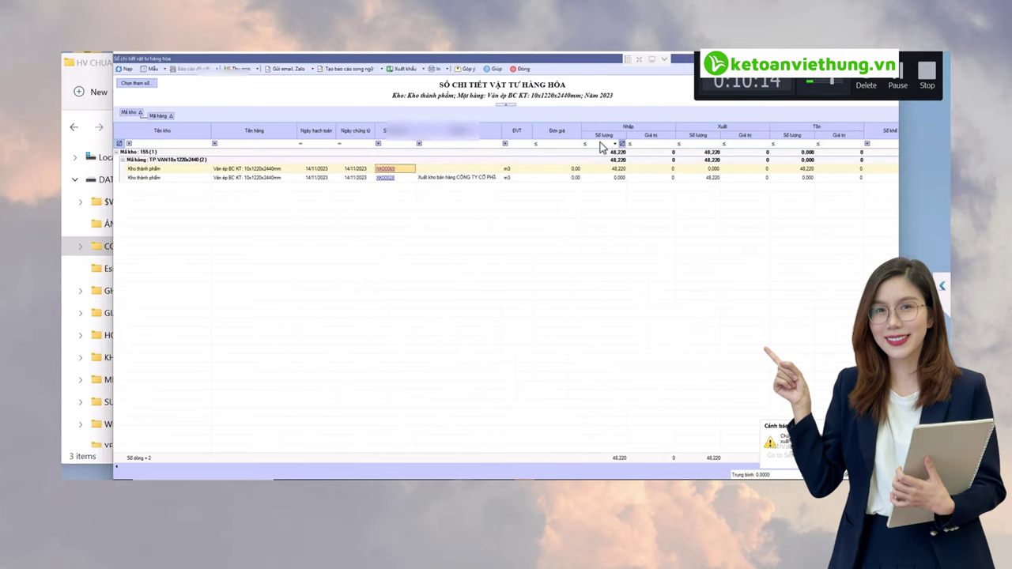
click(523, 71)
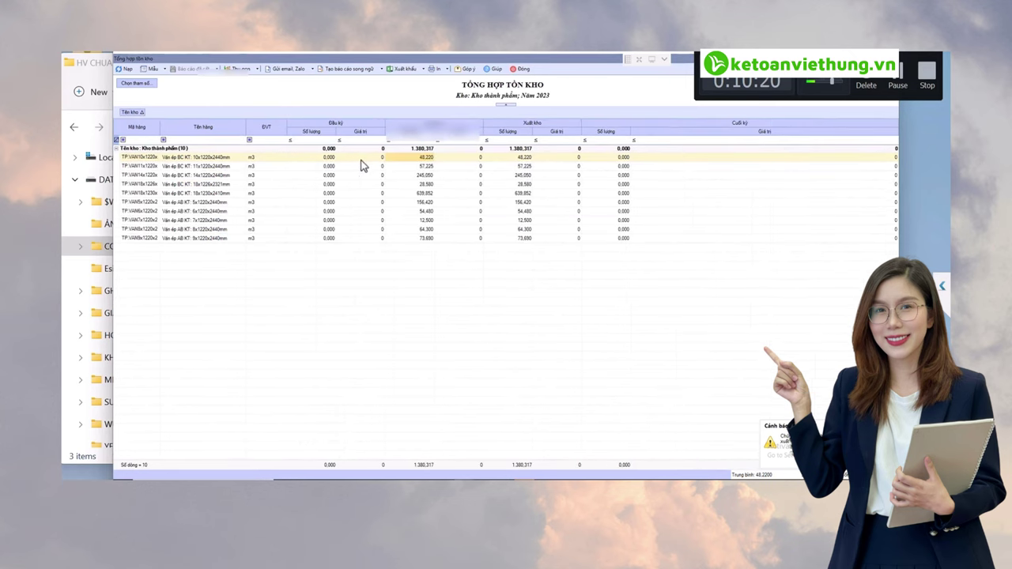
Step: Unpost and delete receipt voucher NK00069 of Ván ép BC KT: 10x1220x2440mm from its detailed stock ledger
double_click(403, 162)
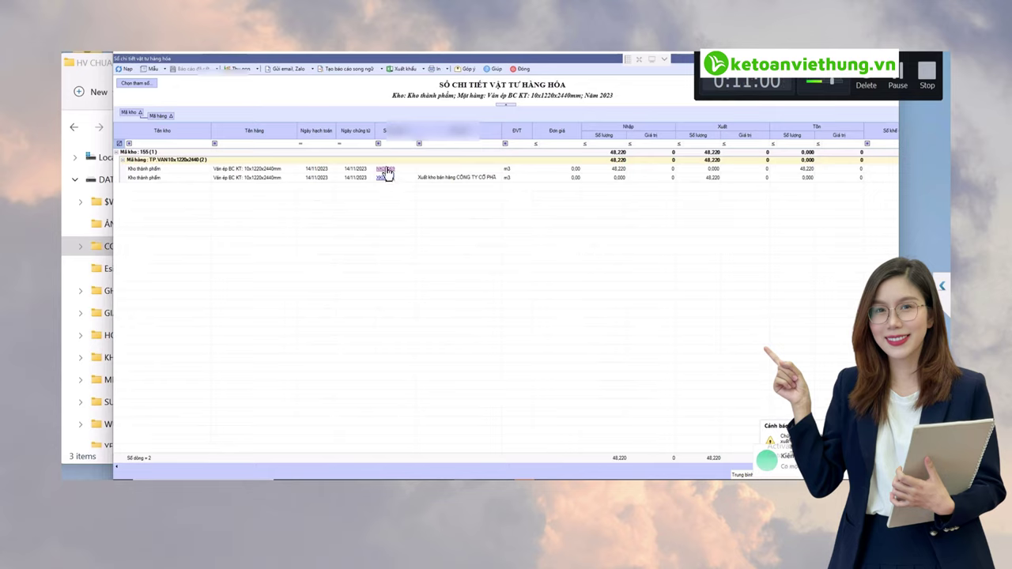
click(384, 170)
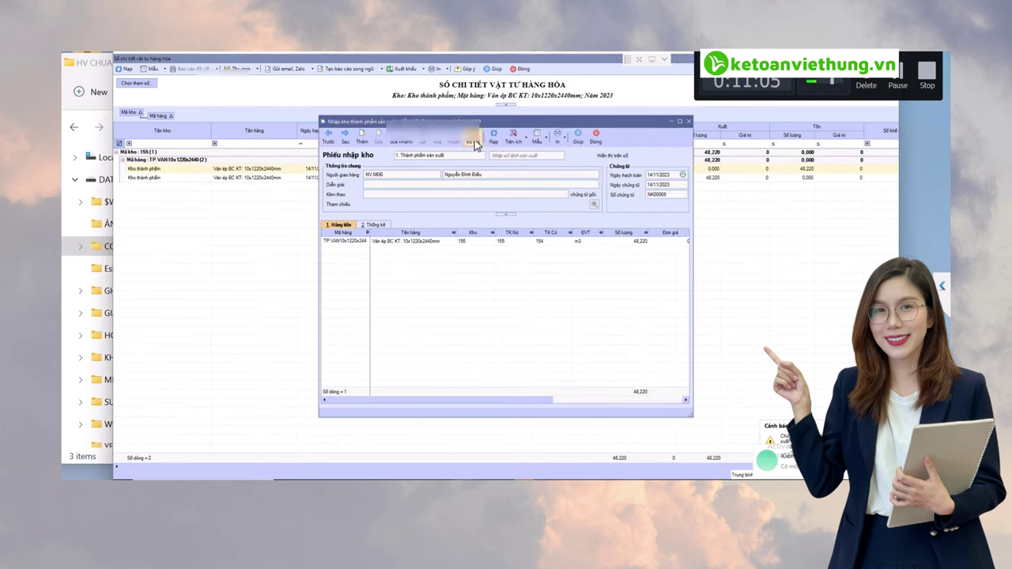
click(473, 141)
click(438, 142)
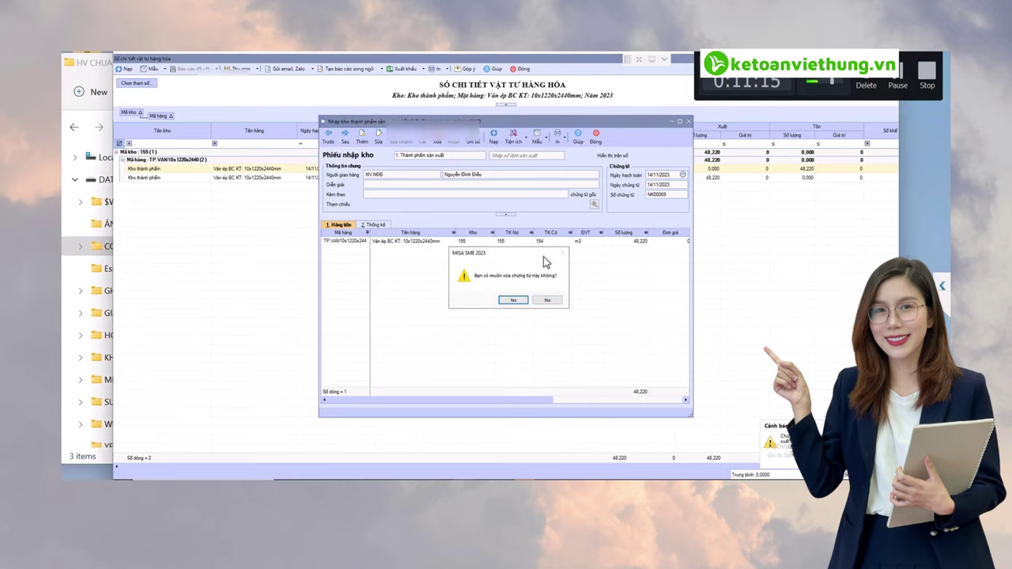
click(522, 302)
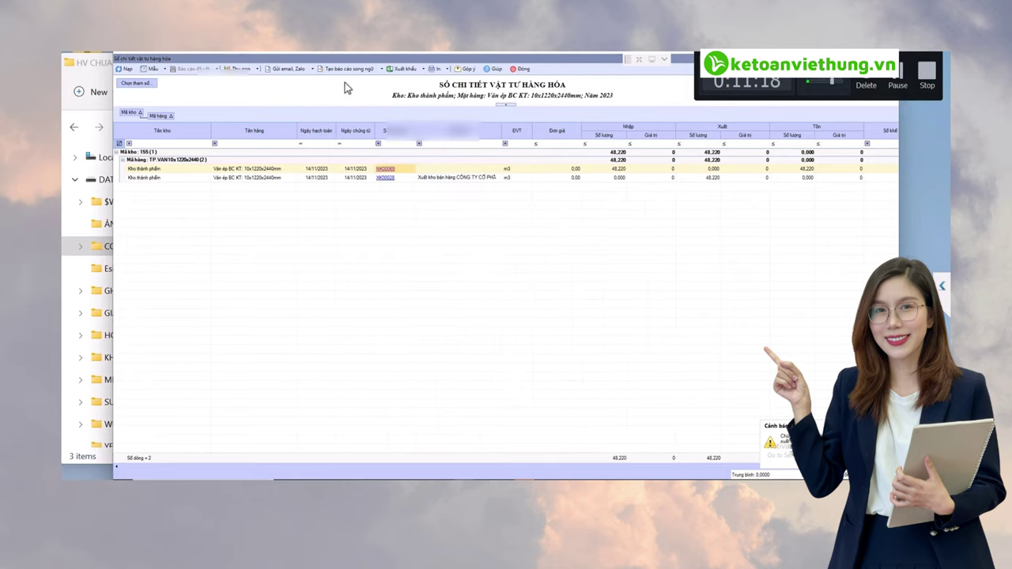
click(523, 69)
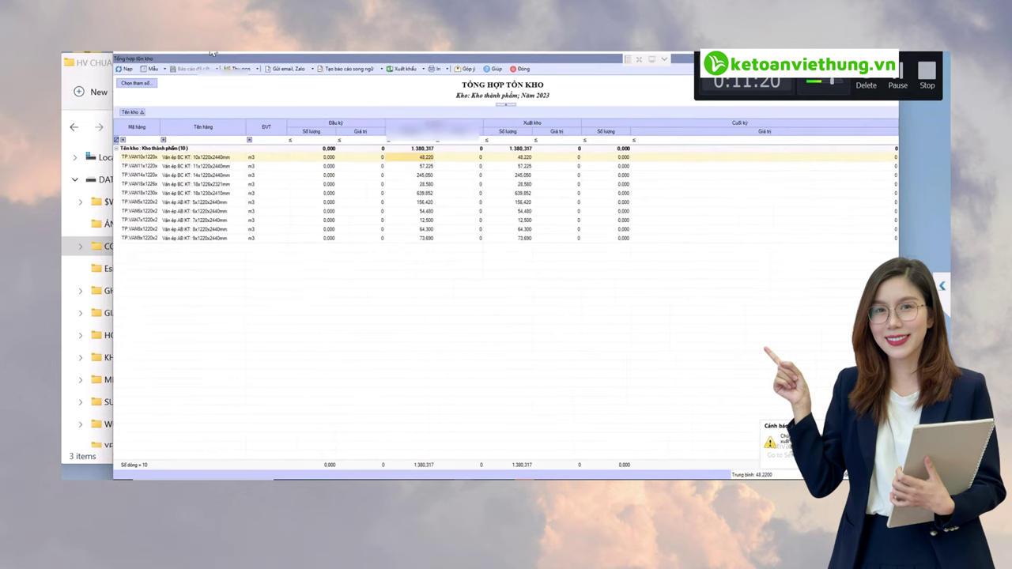
Step: Reload the Tổng hợp tồn kho report, check the closing quantity of the 10x1220x2440mm plywood and close the report
click(130, 70)
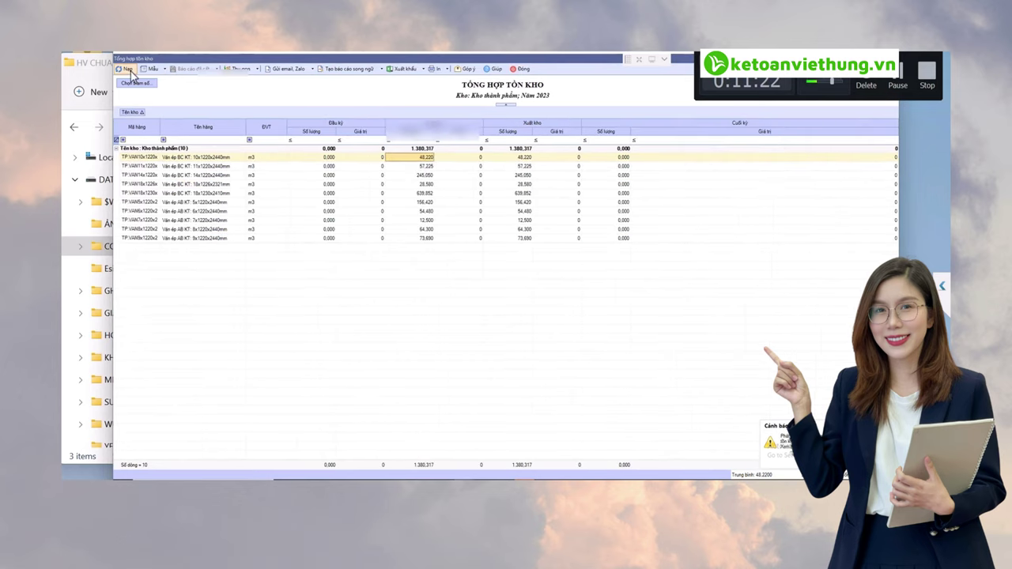
click(596, 159)
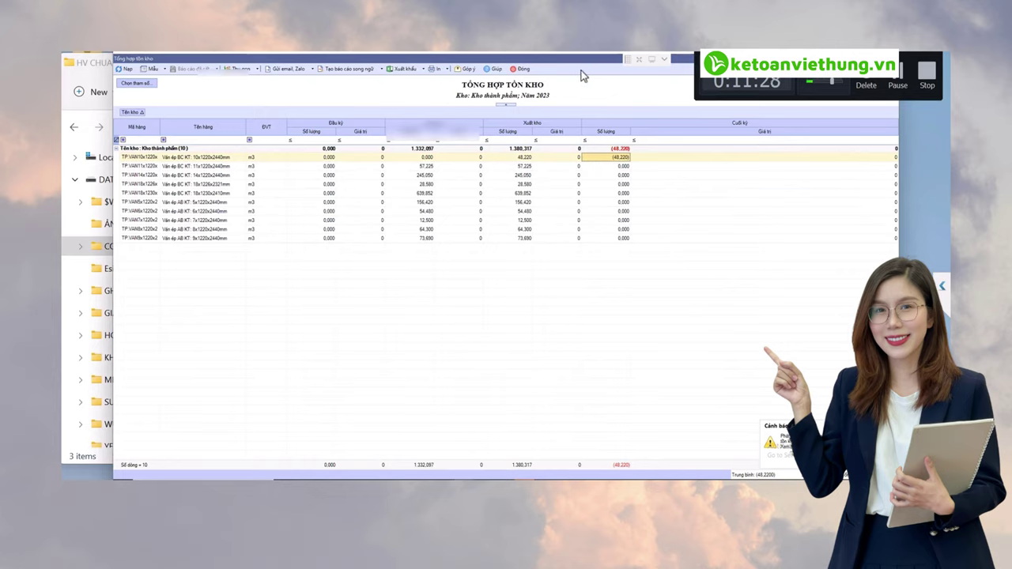
click(525, 70)
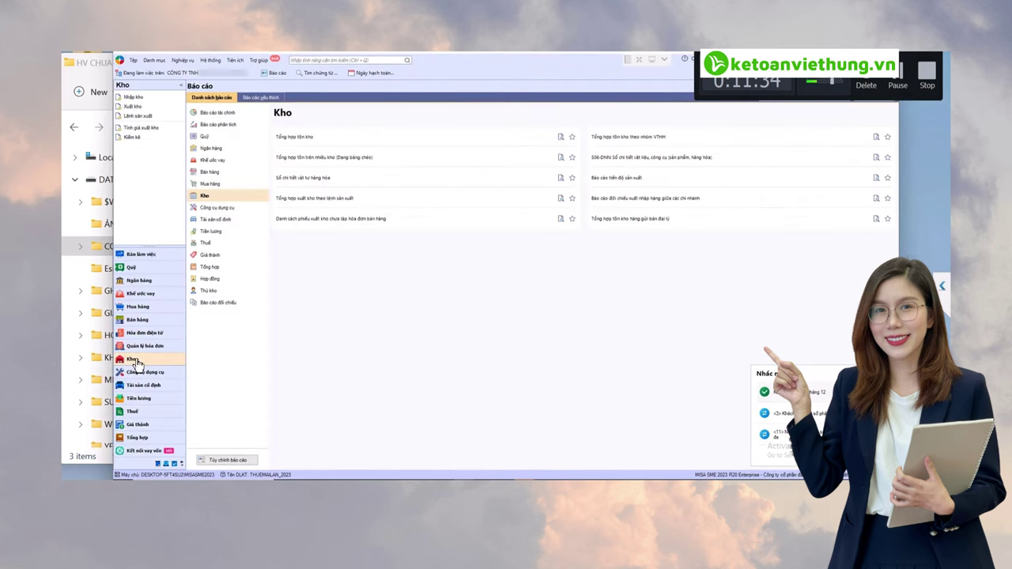
Step: Start a new Lệnh sản xuất with the description "Lệnh sản xuất sản phẩm ngày 10/11/2023"
click(146, 118)
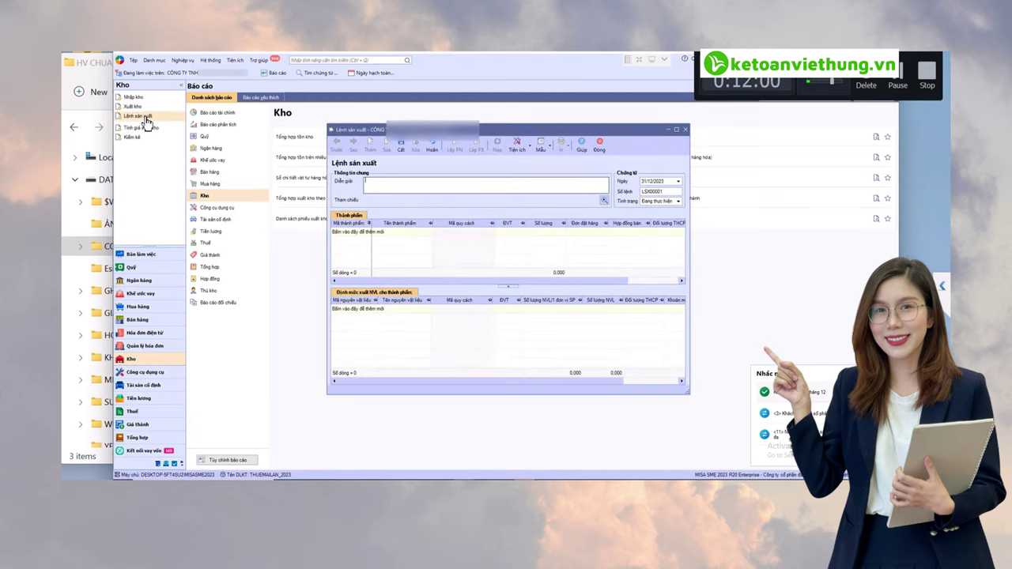
text(Lệnh sản xua)
text(ats )
text(sản phẩm)
text(ngày )
text(10/11/2024)
key(BackSpace)
text(3)
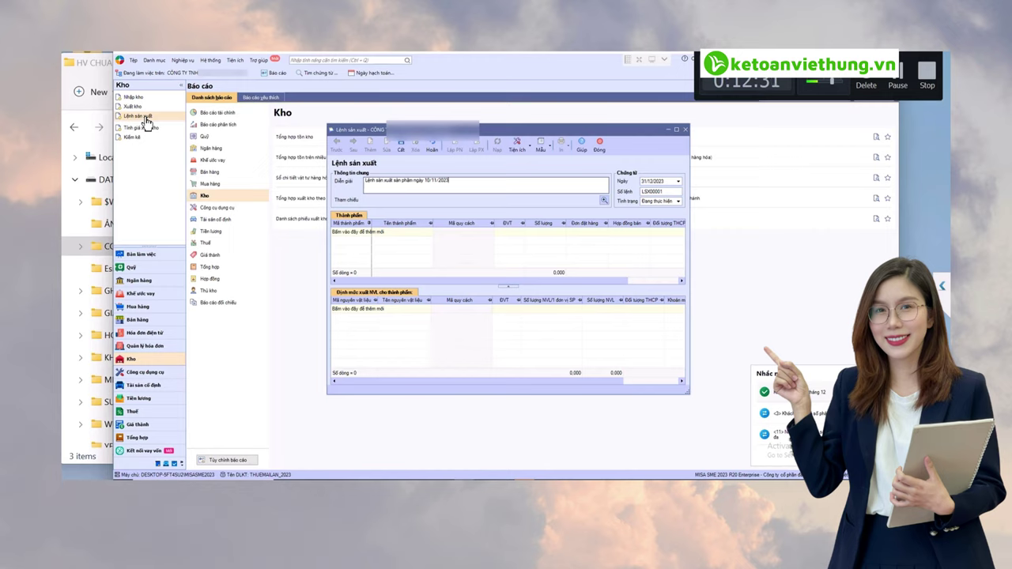
Step: Replace the ending of the production order's description after "Lệnh sản xuất sản phẩm" with "cho đơn hàng ngày 14/11/2023"
click(146, 118)
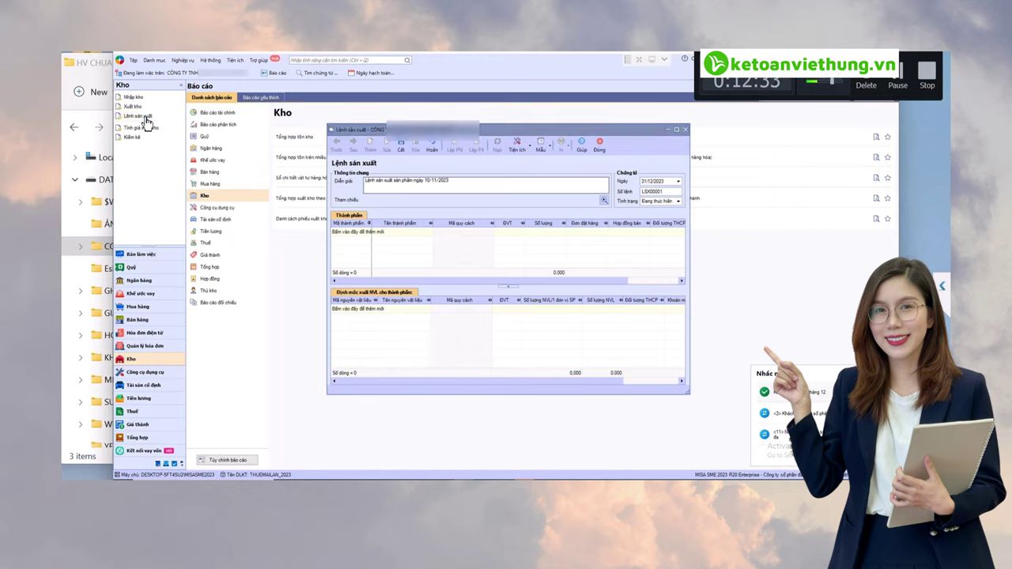
key(alt+Tab)
key(ctrl+shift+Left)
key(ctrl+shift+Left)
key(ctrl+shift+Left)
key(ctrl+shift+Left)
key(ctrl+shift+Left)
key(ctrl+shift+Left)
text(cho đơn hàng ngày 14/11/2023)
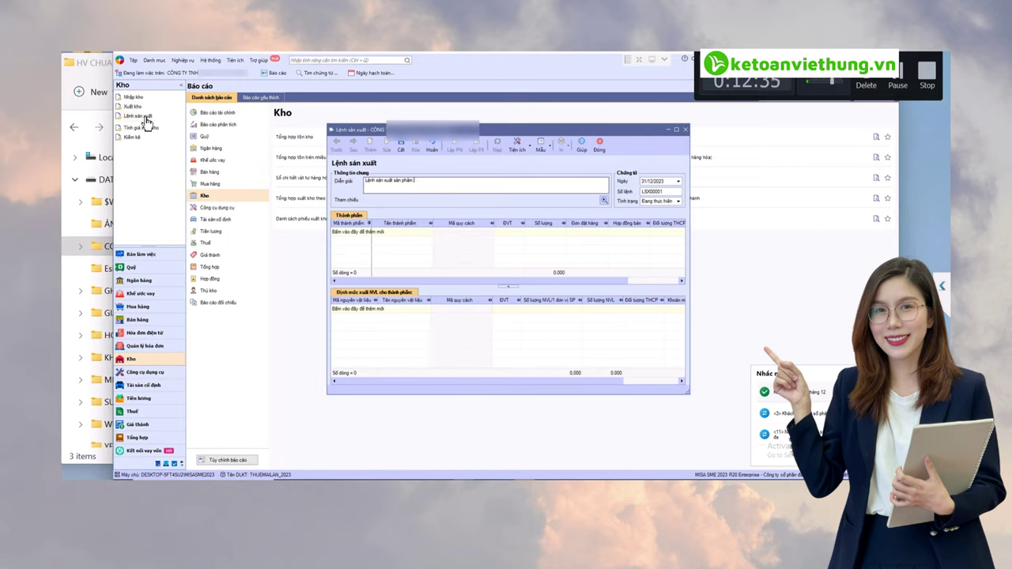
Step: Set the production order's date to 10/11/2023
key(Tab)
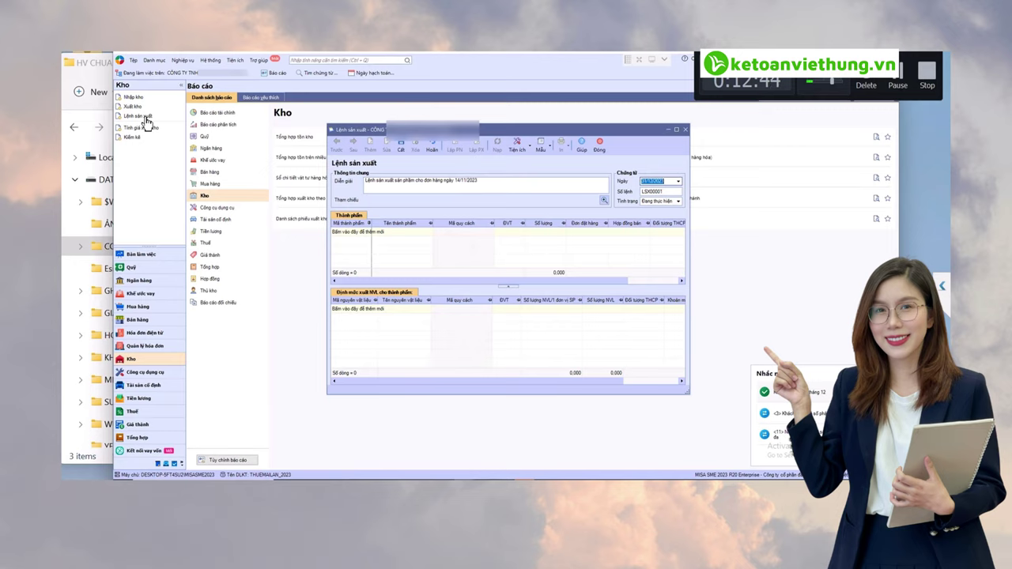
text(14112023)
text(2)
key(Tab)
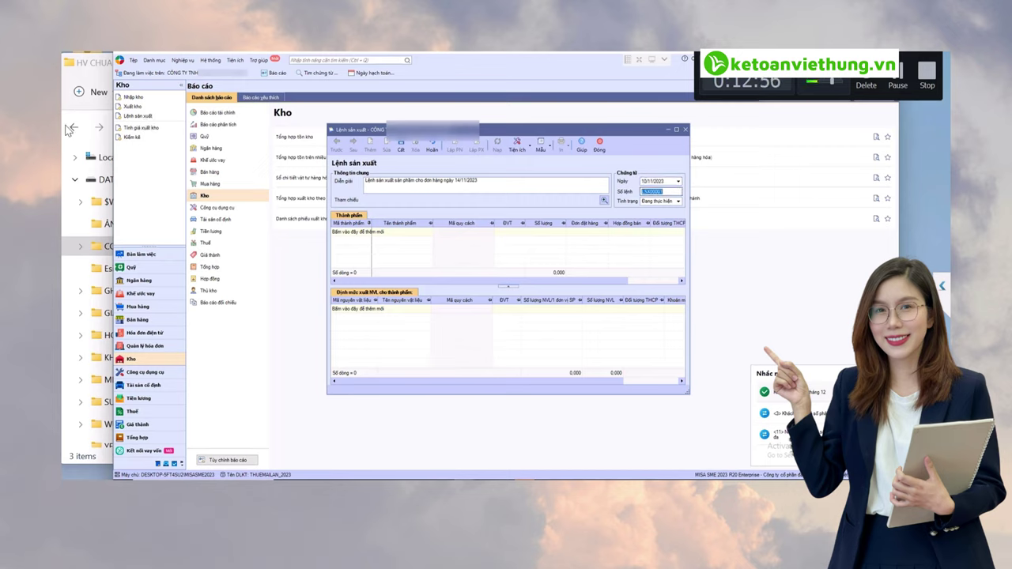
Step: Add finished product TP.VAN10x1220x2440 to the production order with quantity 48,220
click(361, 238)
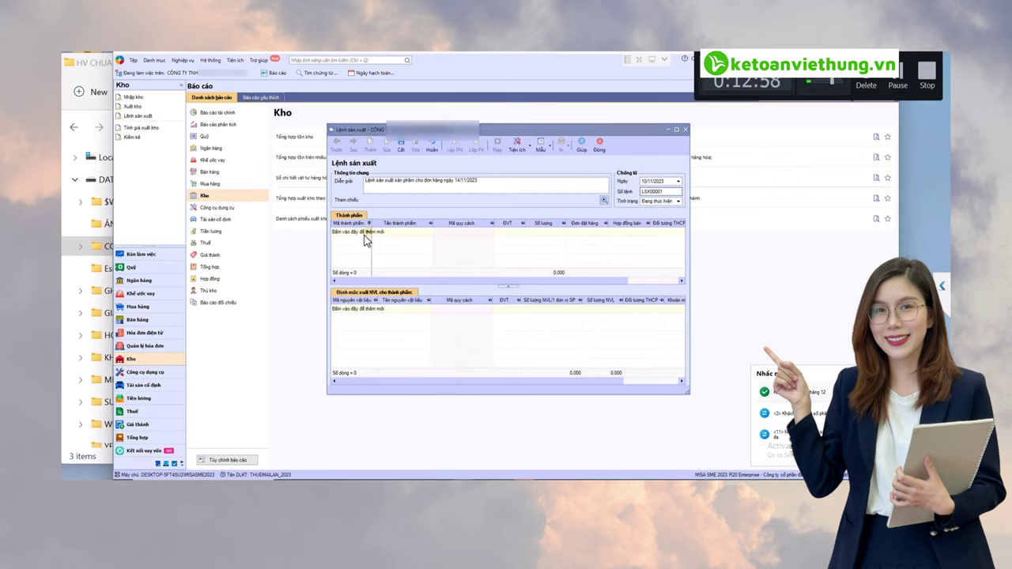
click(367, 234)
text(10)
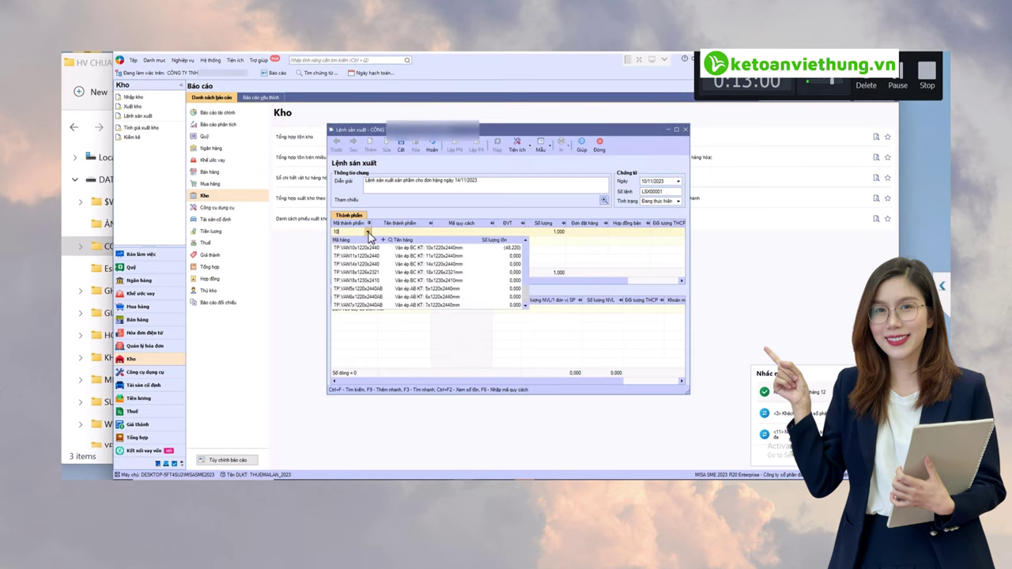
key(Return)
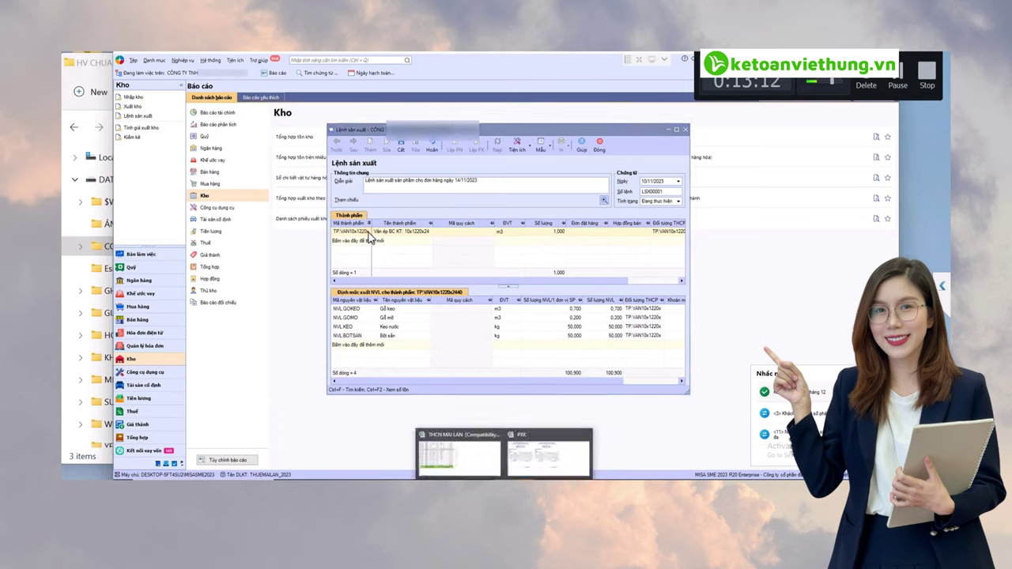
text(48.220)
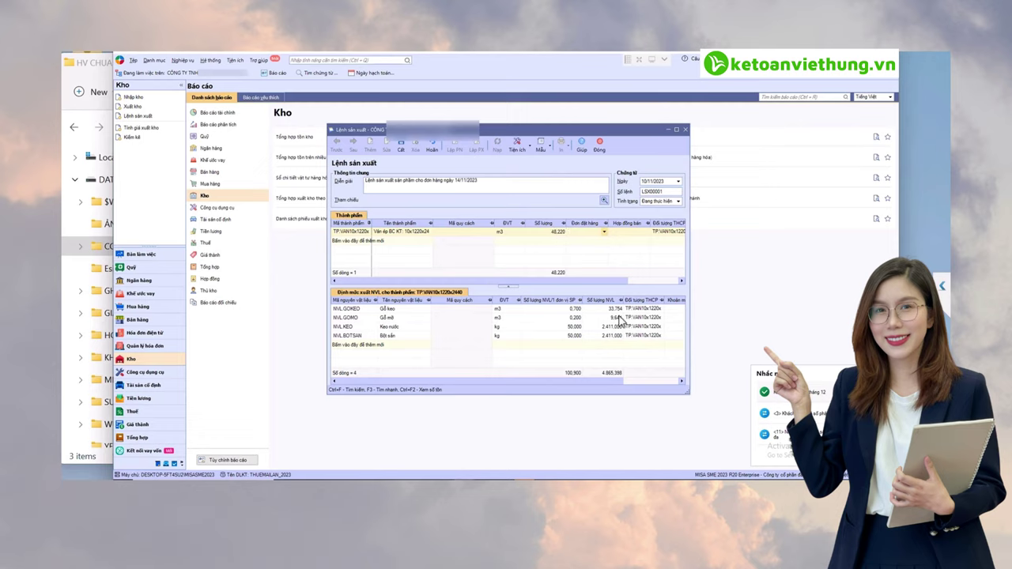
Step: Check the raw material quantities from Gỗ keo to Bột sắn and save the production order
click(610, 310)
click(611, 310)
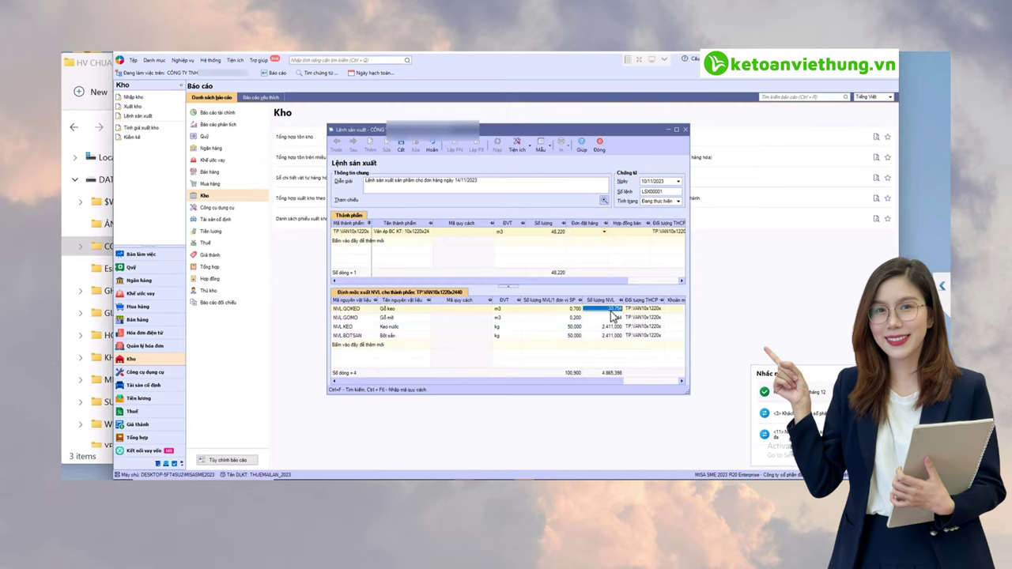
key(Down)
key(Down)
key(Down)
key(shift+Tab)
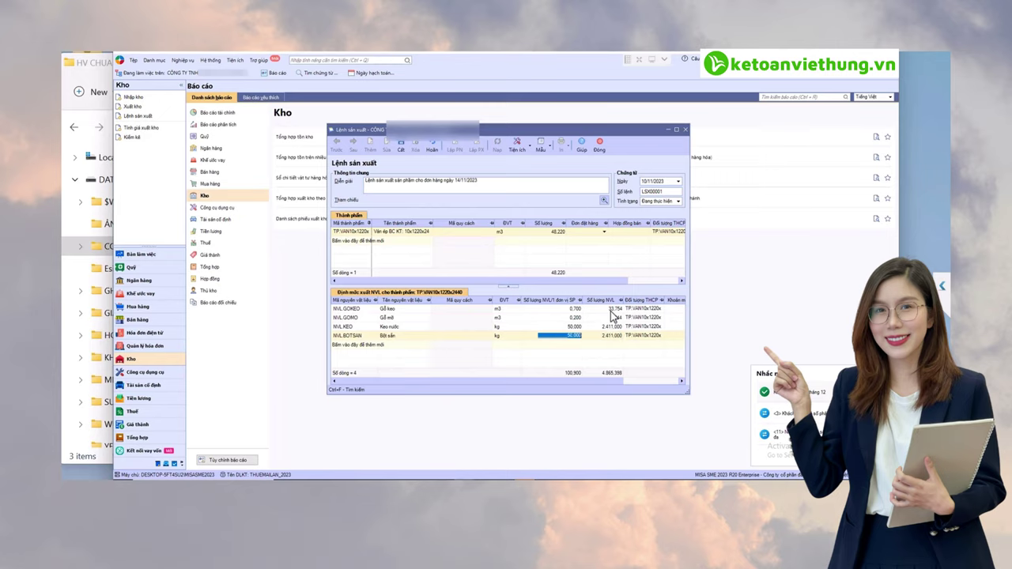
click(401, 149)
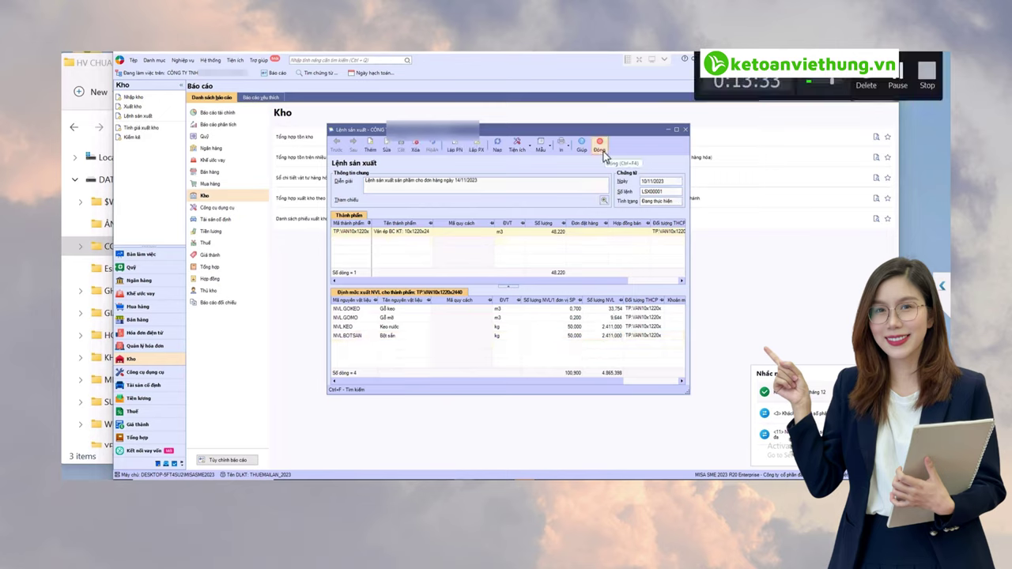
Step: Create a production material issue slip from the saved production order and select the production department employee as its recipient
click(476, 152)
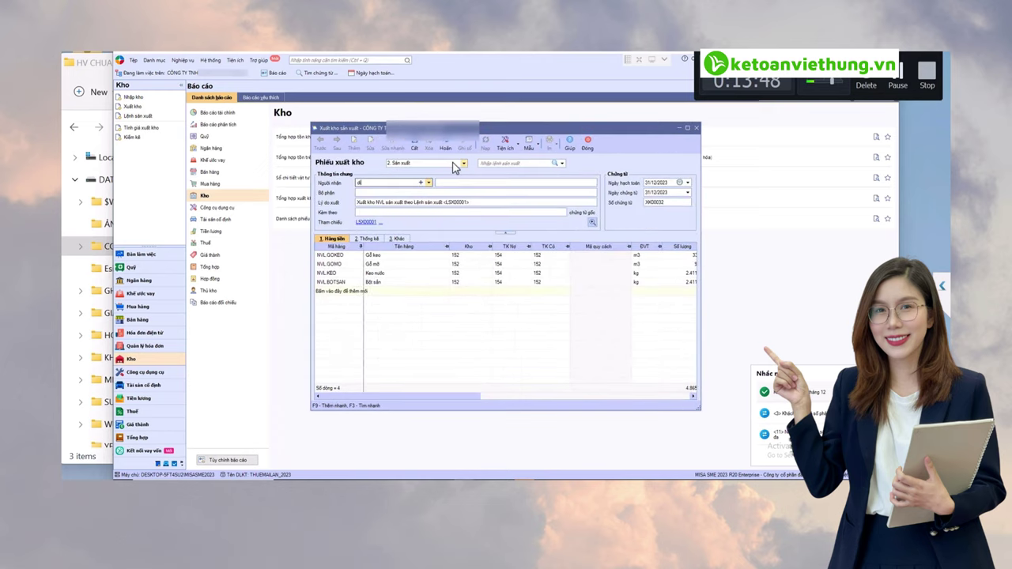
text(đ)
key(BackSpace)
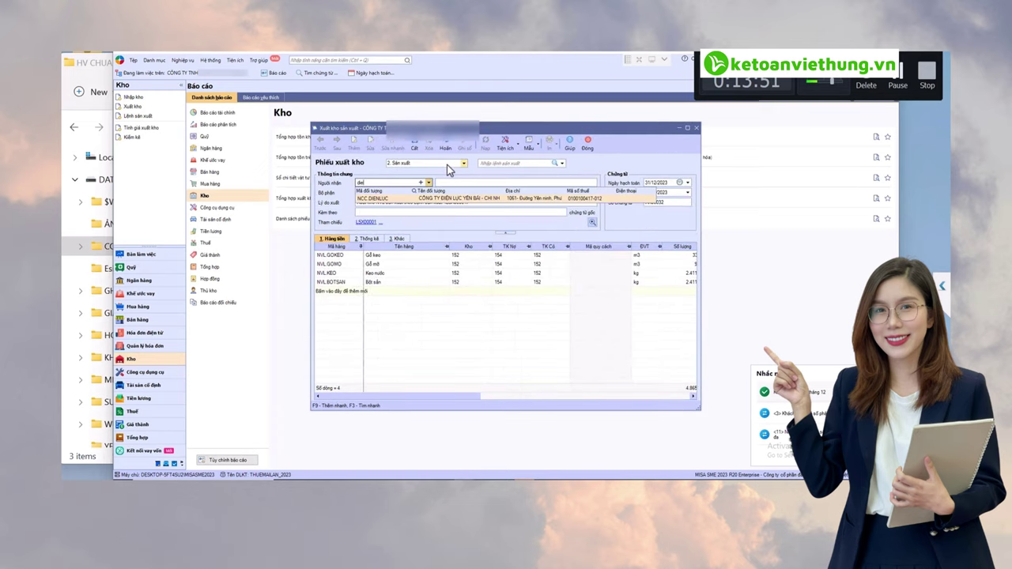
text(l)
key(BackSpace)
key(BackSpace)
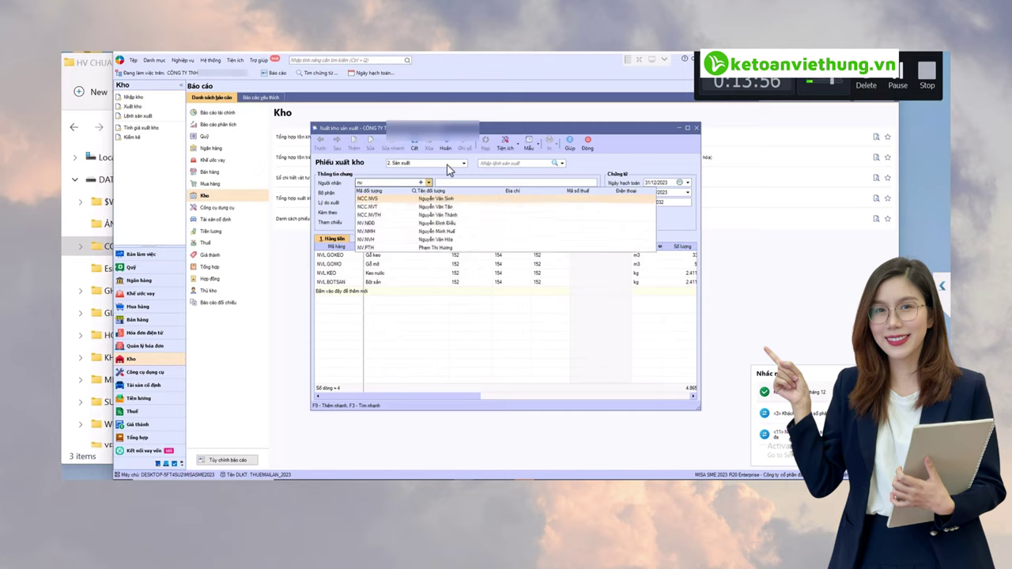
key(Down)
key(Down)
key(Down)
key(Return)
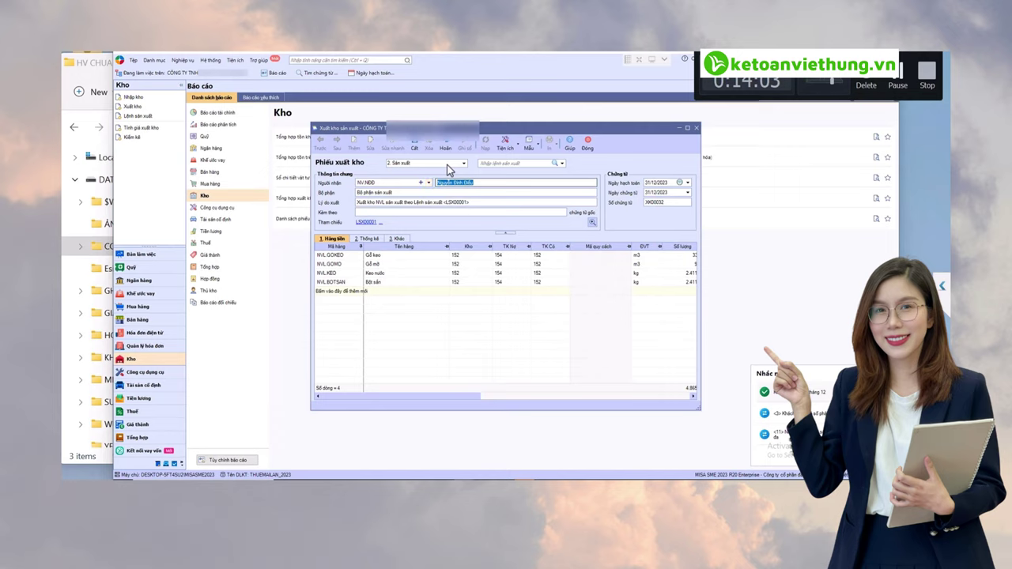
Step: Set the issue slip's accounting date to 10/11/2023
key(Tab)
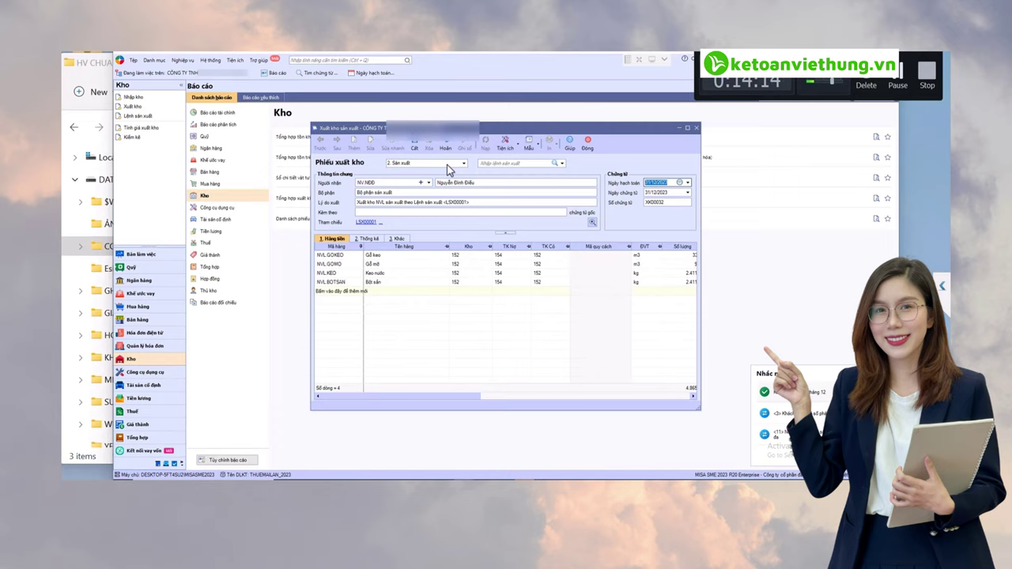
key(BackSpace)
text(10)
text(112023)
key(Tab)
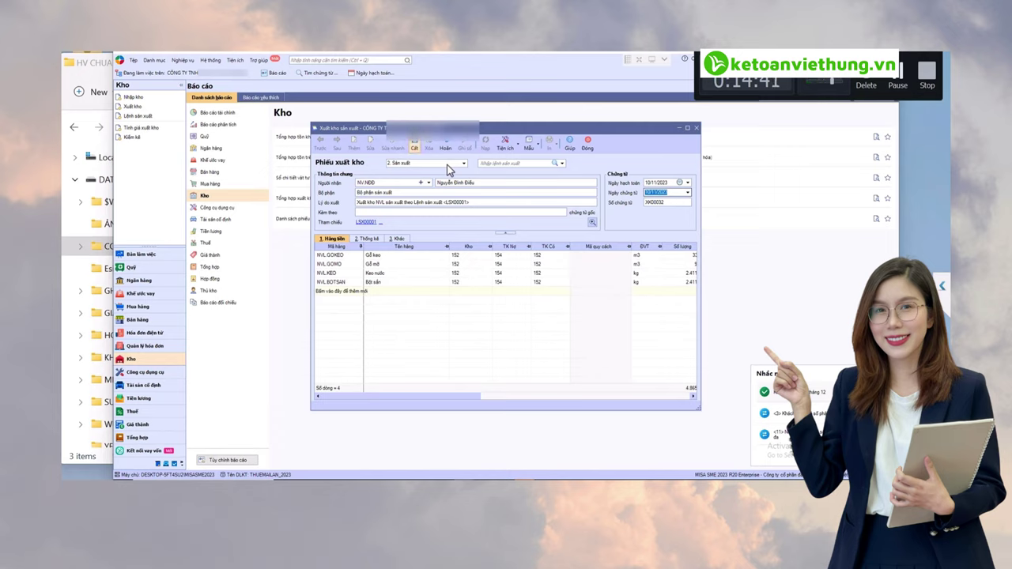
Step: Review the issue slip's cost objects under Thống kê, and its material quantities and linked production order under Hàng tiền
click(467, 272)
click(369, 240)
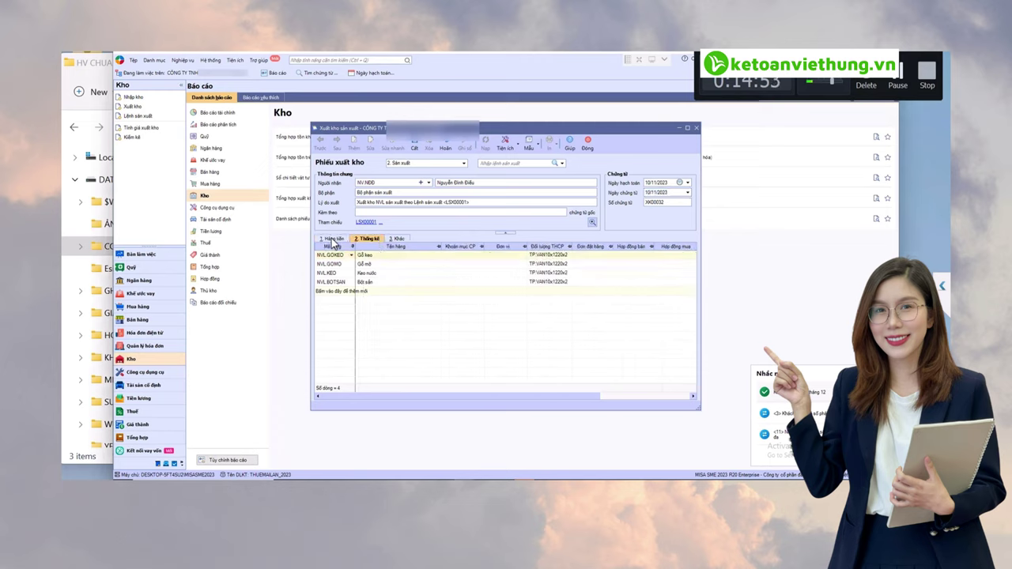
click(334, 240)
drag(472, 396, 555, 396)
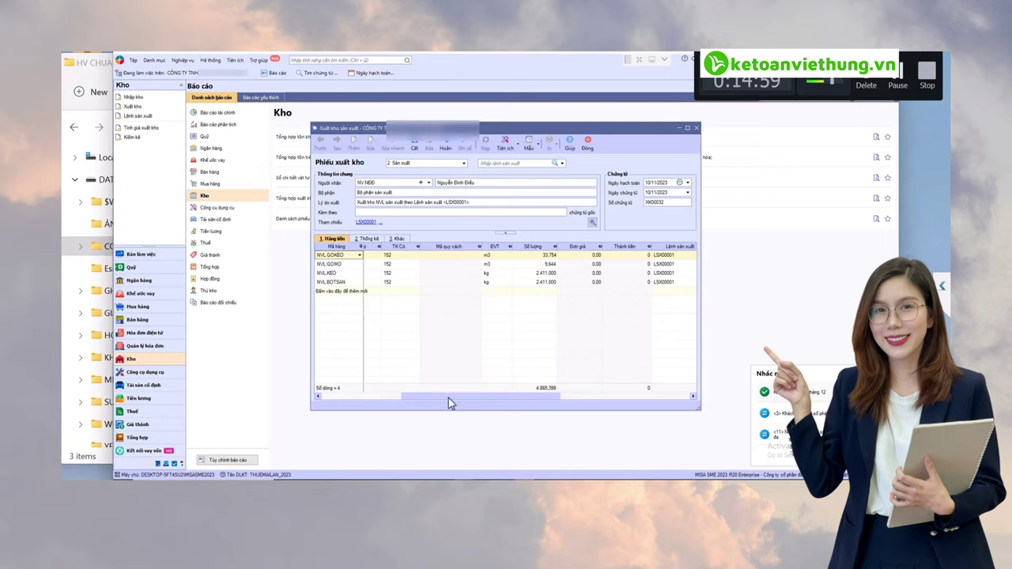
Step: Open the production order linked to the issue slip, check its product and raw material norms, and close it
click(378, 400)
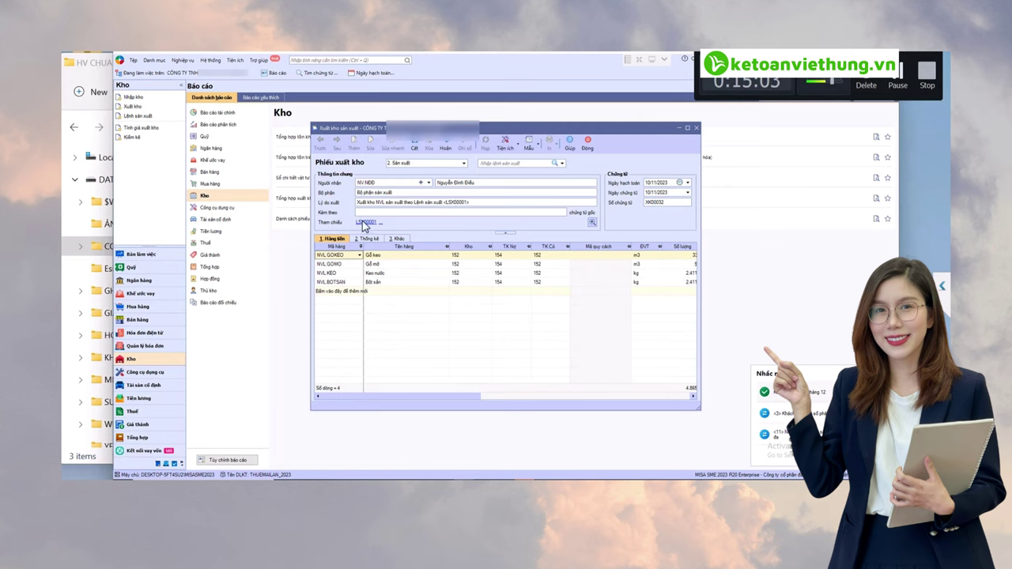
click(365, 224)
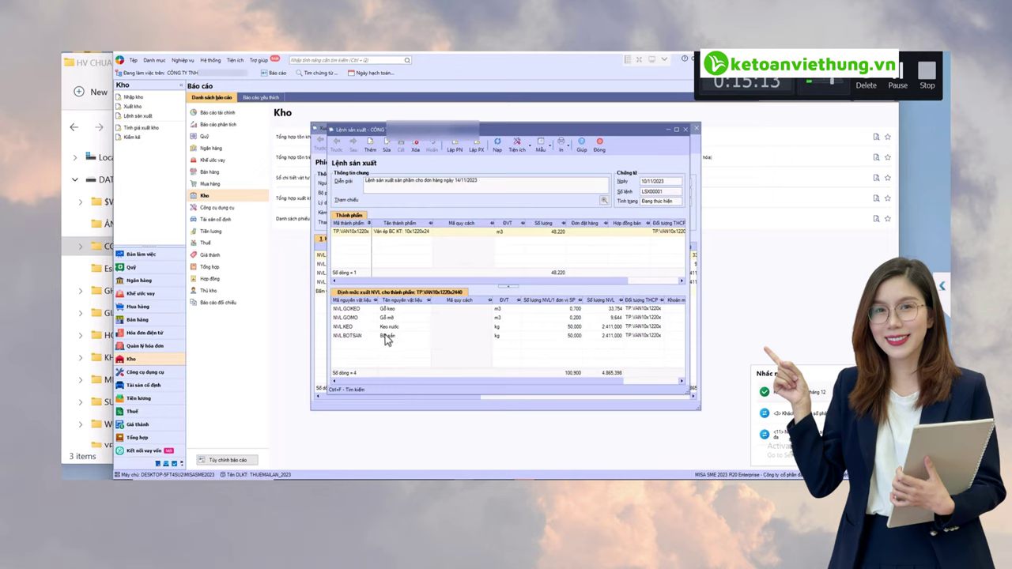
click(599, 147)
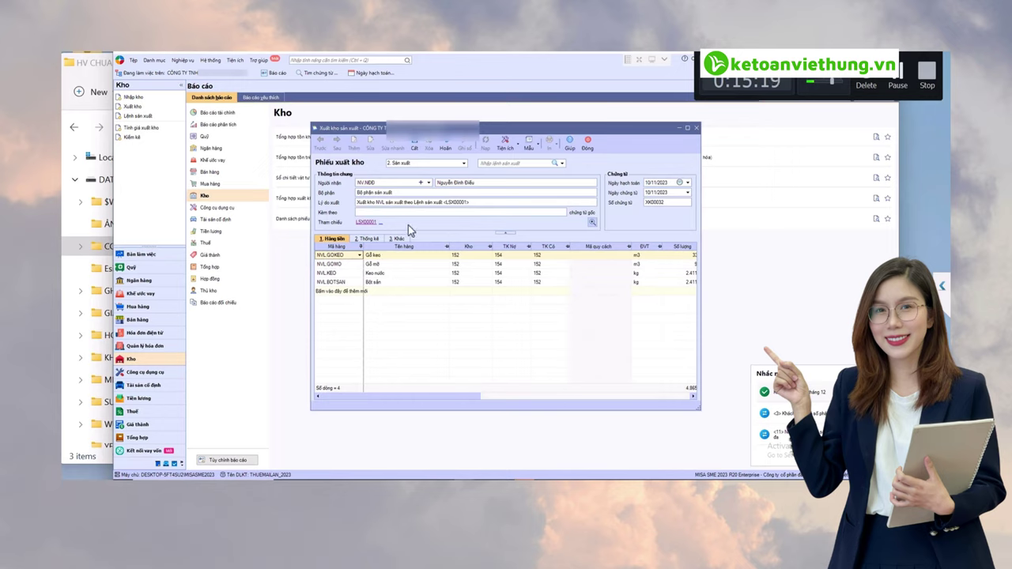
Step: Set the Khoản mục CP of Gỗ keo to NVLTT under Thống kê, copy it to the remaining material lines, and close the issue slip
click(370, 239)
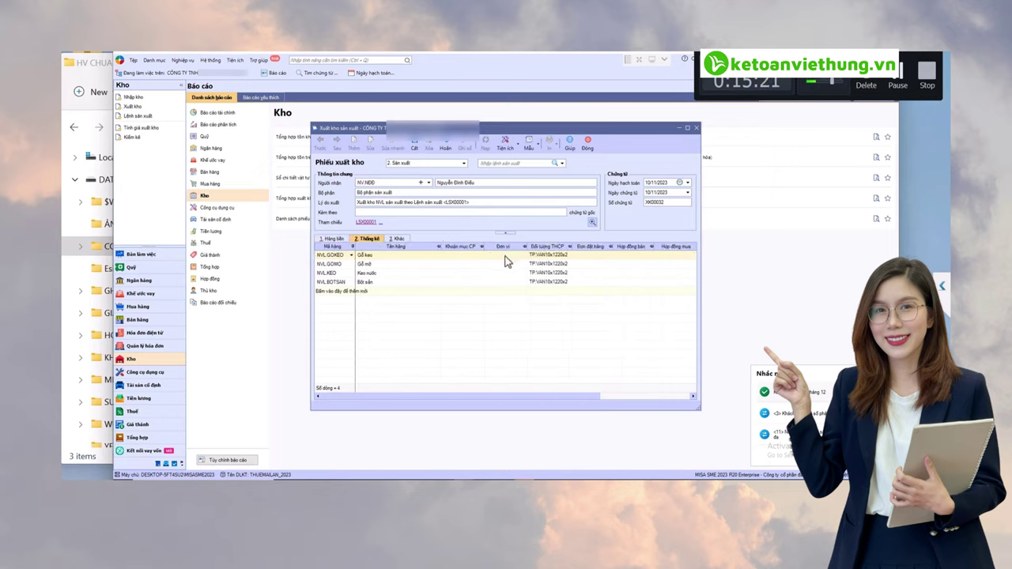
click(477, 256)
click(481, 257)
text(NVL)
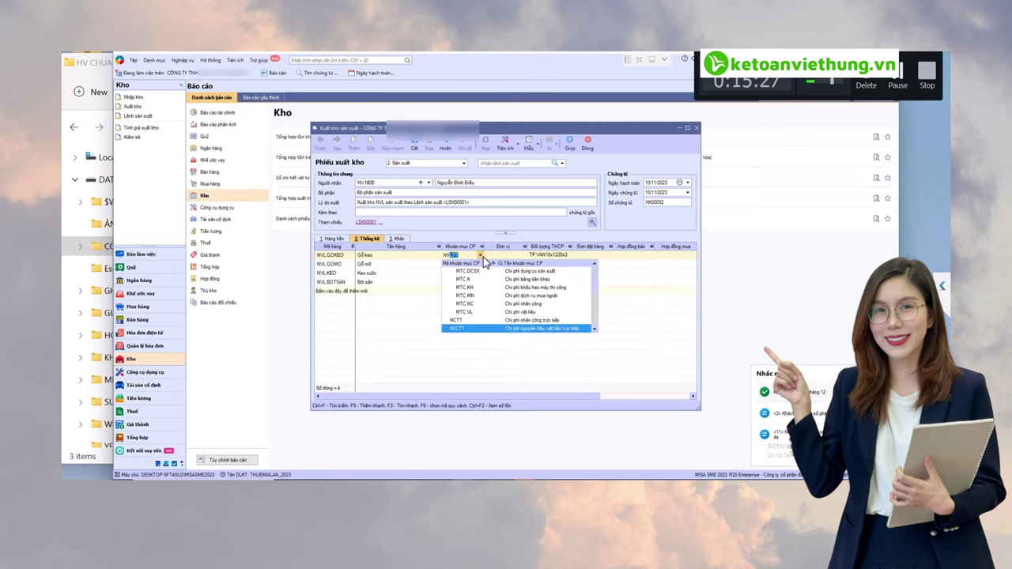
key(BackSpace)
click(468, 331)
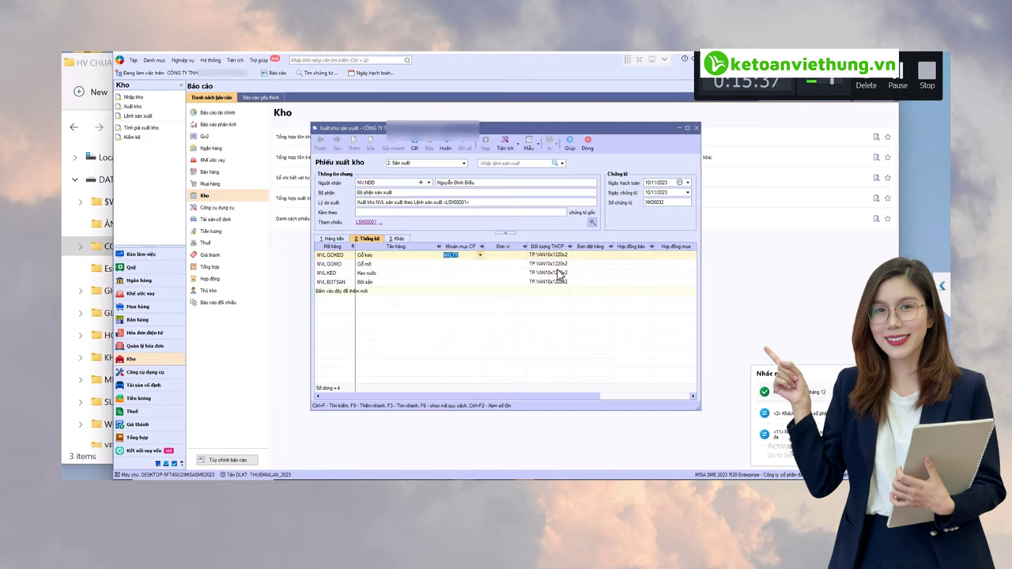
right_click(463, 254)
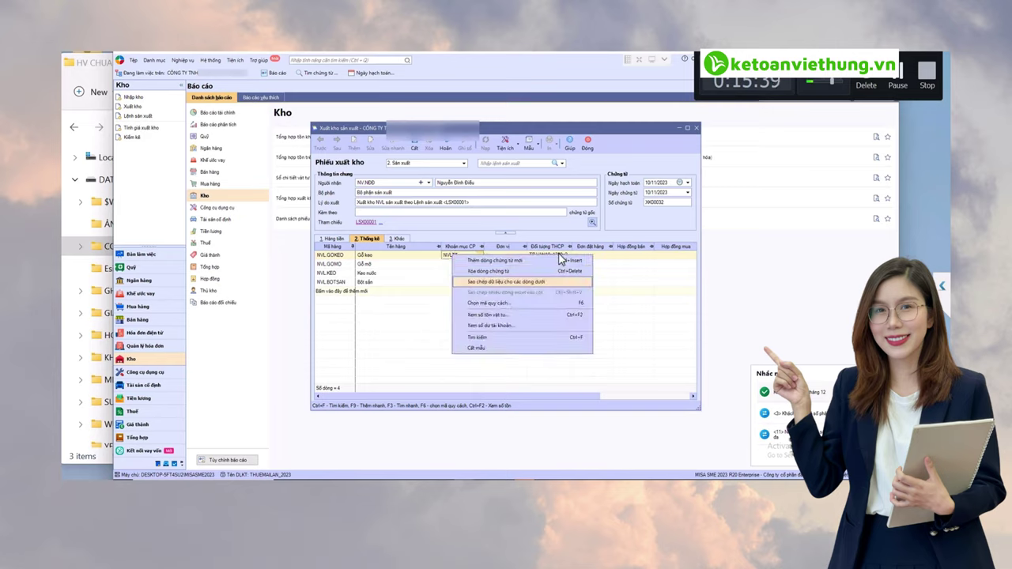
click(538, 281)
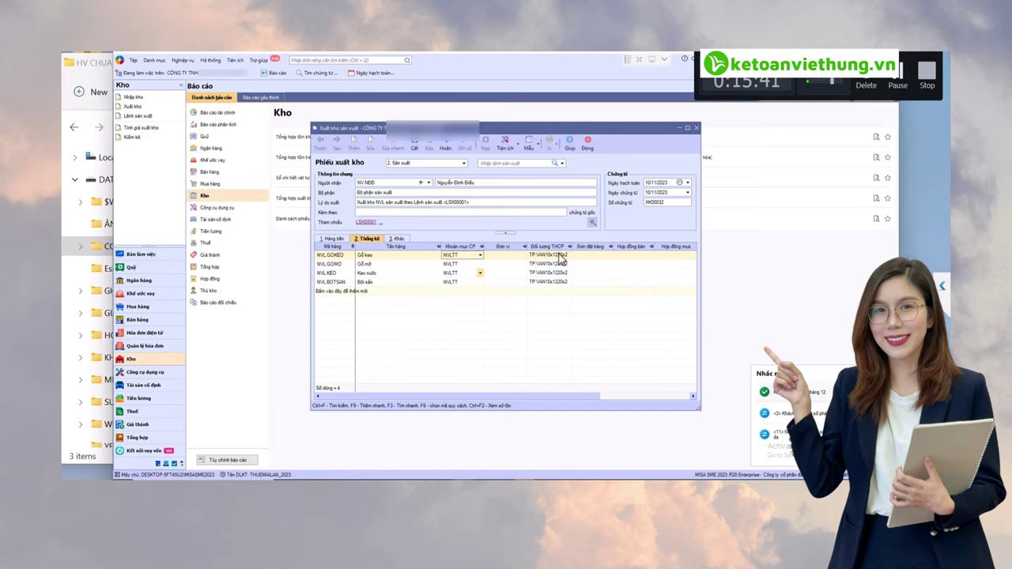
click(586, 143)
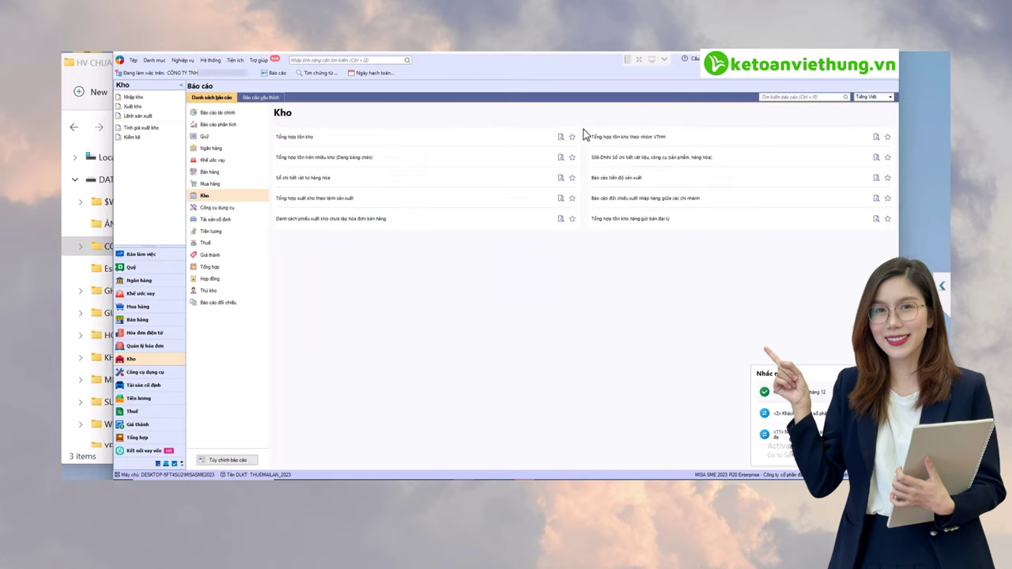
Step: List the warehouse production orders for the period Năm nay and open the order dated 10/11/2023
click(139, 361)
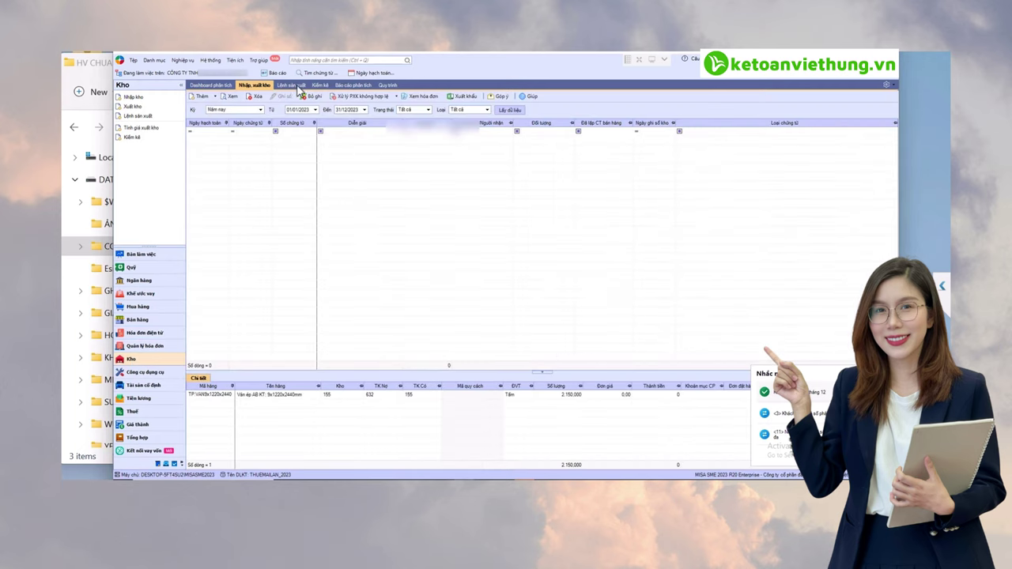
click(291, 86)
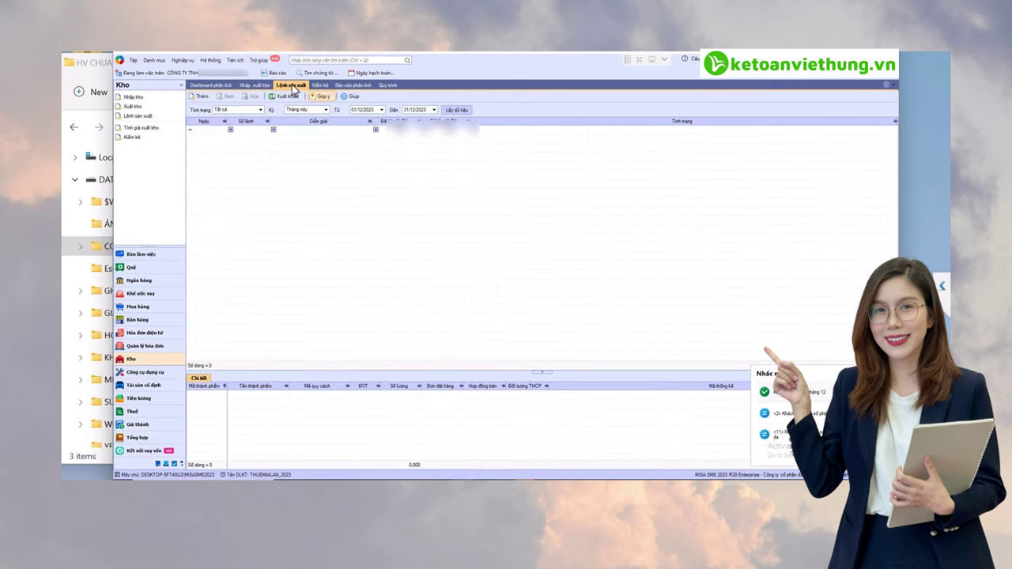
click(307, 110)
click(261, 138)
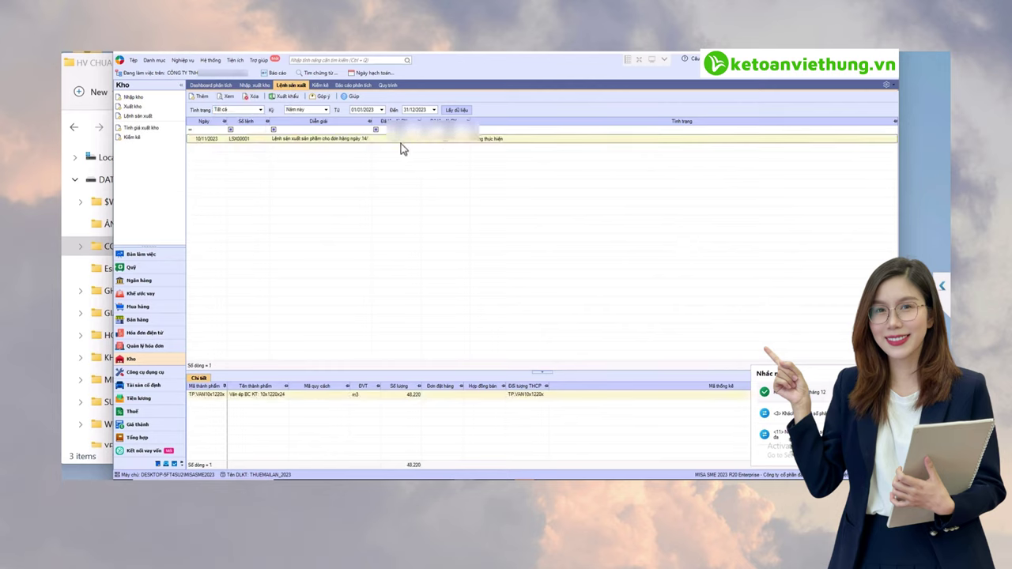
double_click(352, 140)
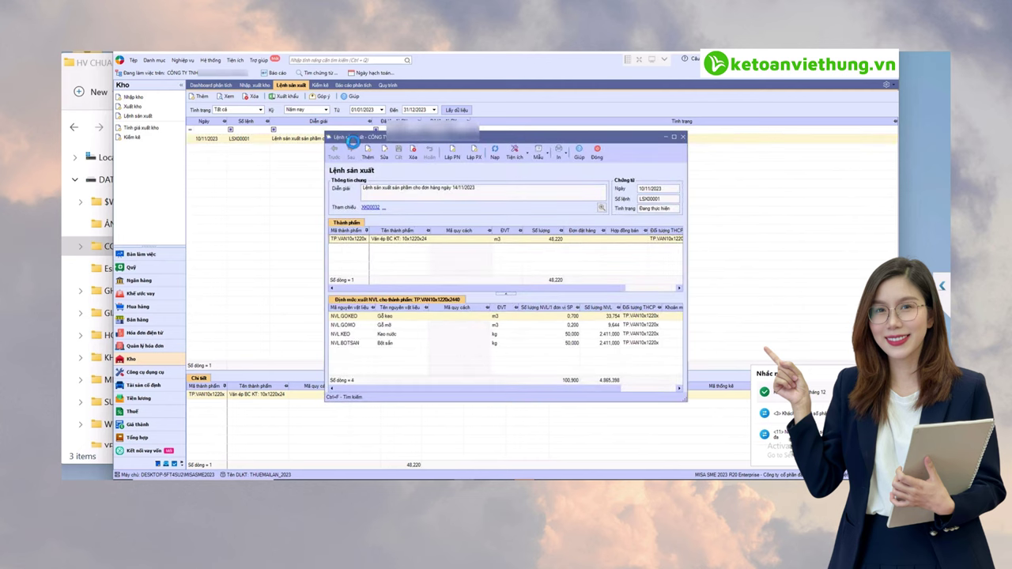
Step: Create a finished-product receipt from the production order with the production employee as deliverer, date it 13/11/2023, save it, and close both documents
click(452, 155)
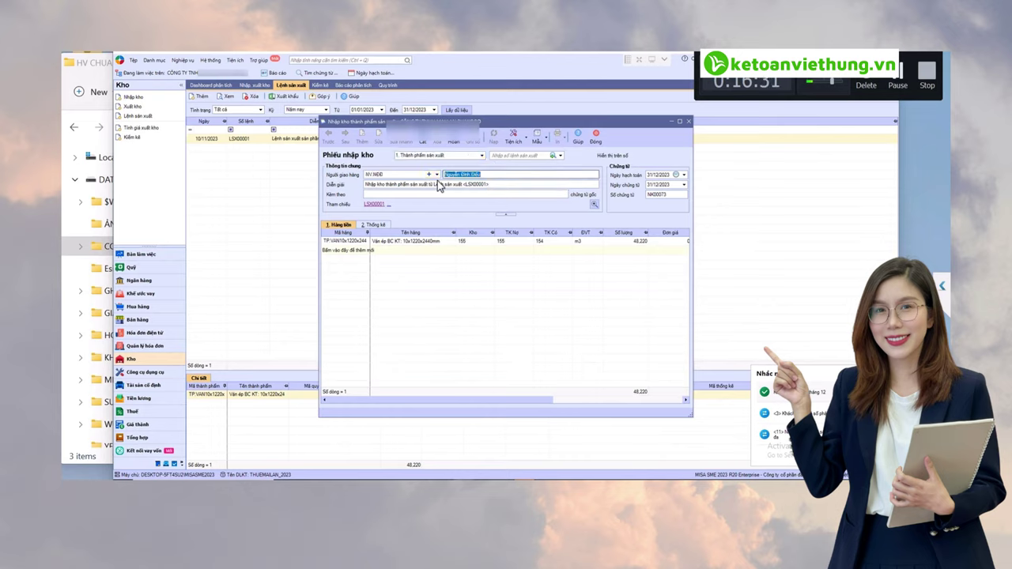
key(Tab)
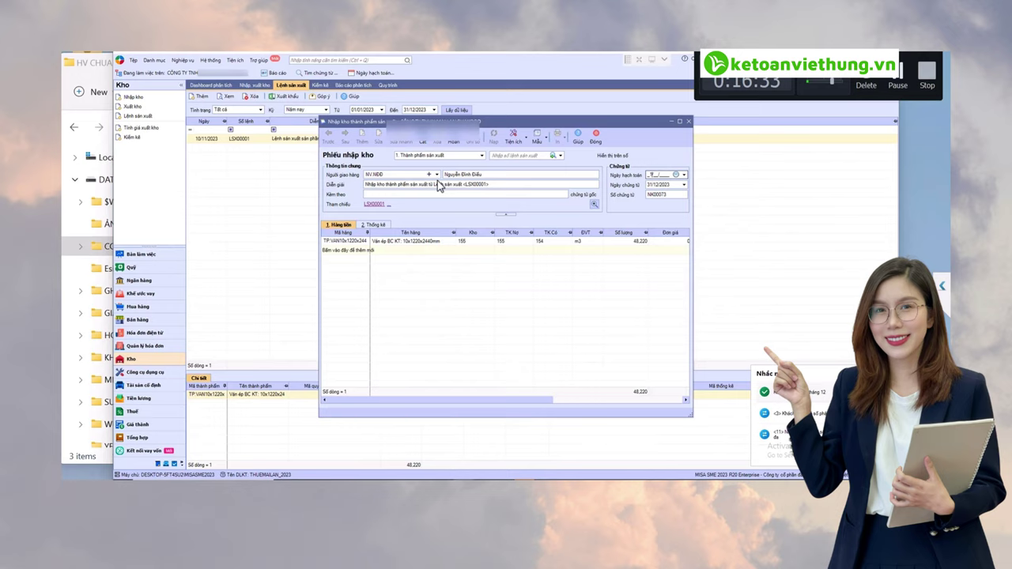
key(Tab)
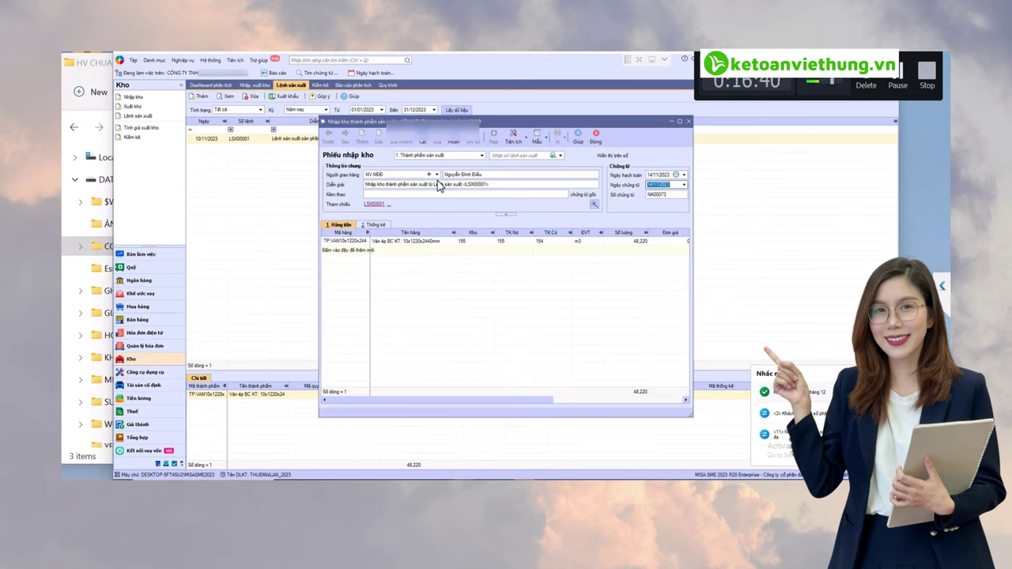
key(shift+Tab)
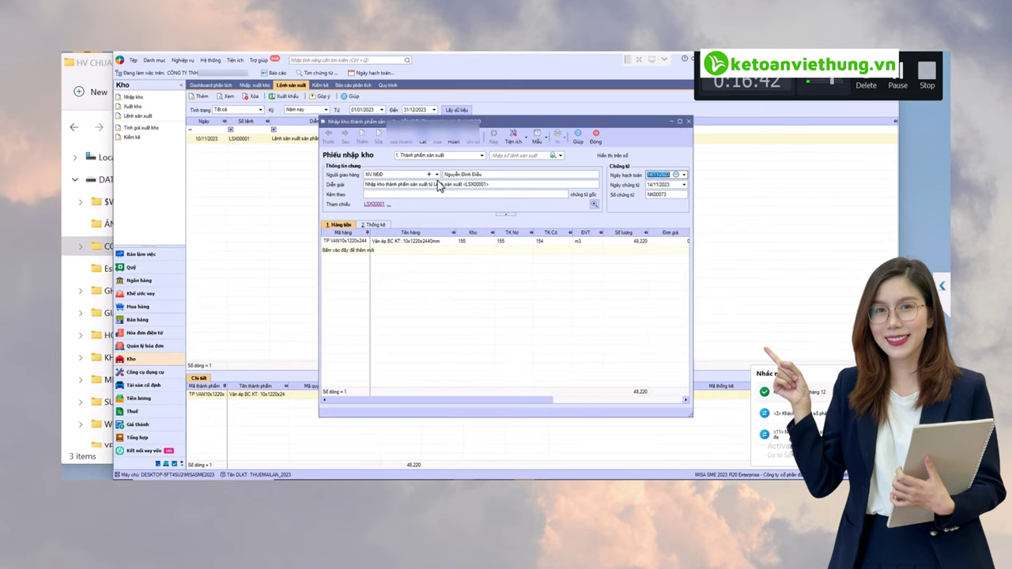
text(13)
key(Tab)
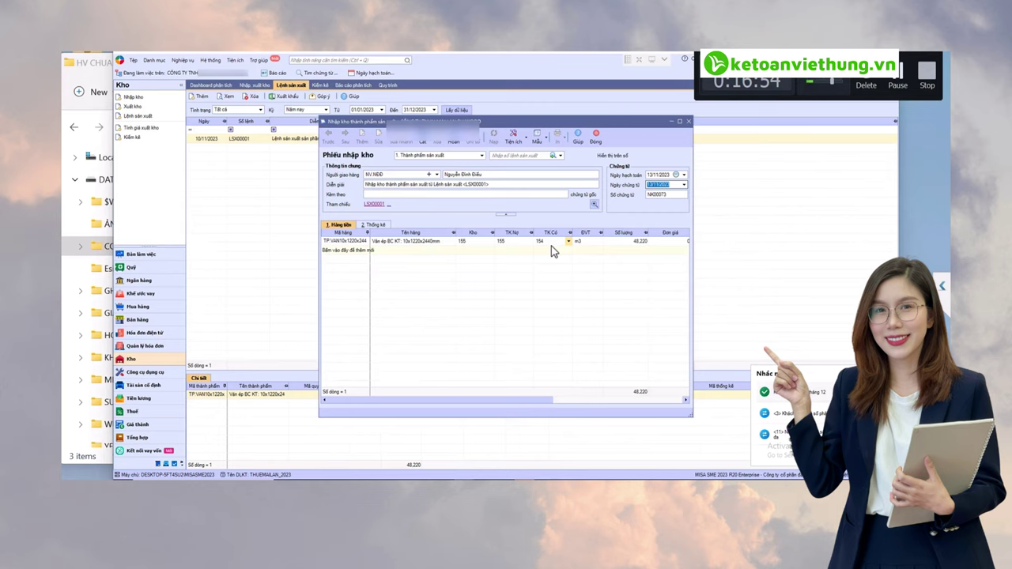
click(422, 139)
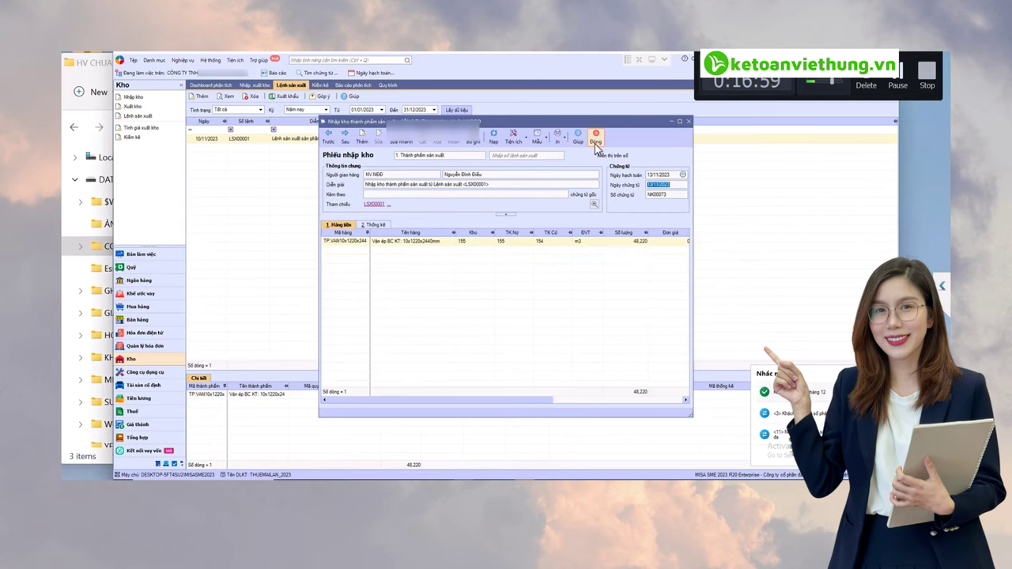
click(595, 139)
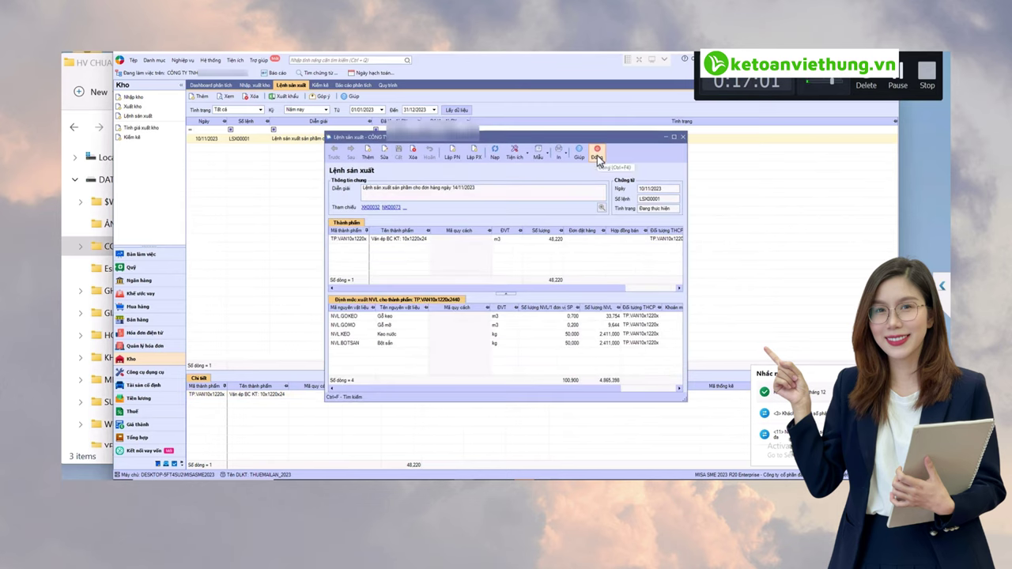
click(597, 155)
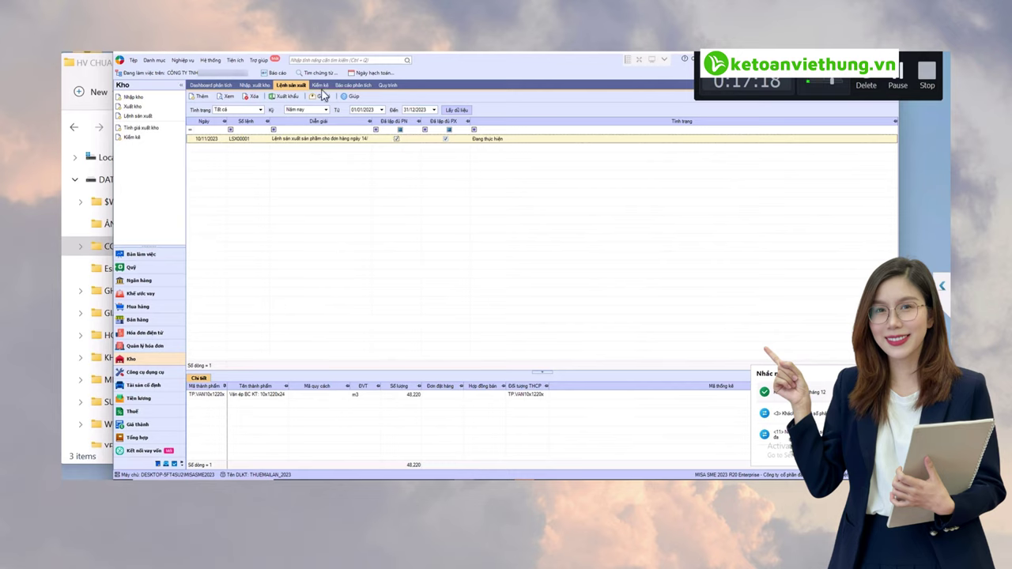
Step: Run the Tổng hợp tồn kho warehouse report for Kho thành phẩm, year 2023
click(275, 73)
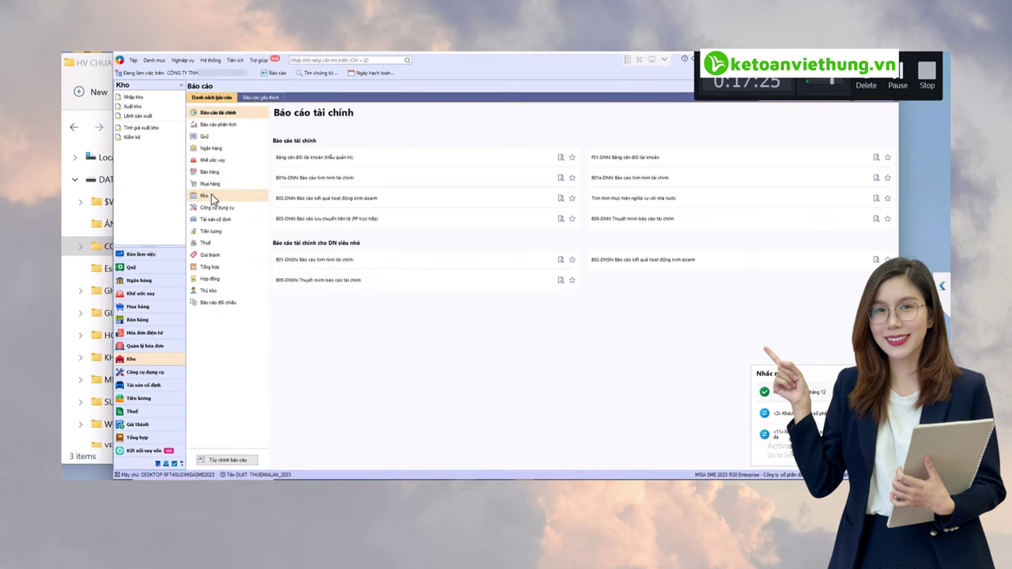
click(211, 195)
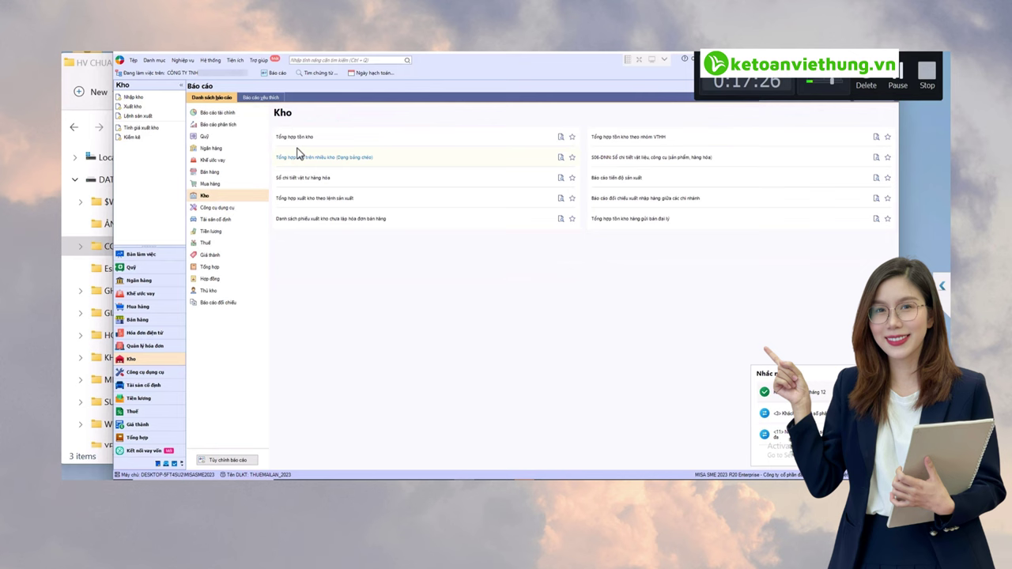
click(291, 140)
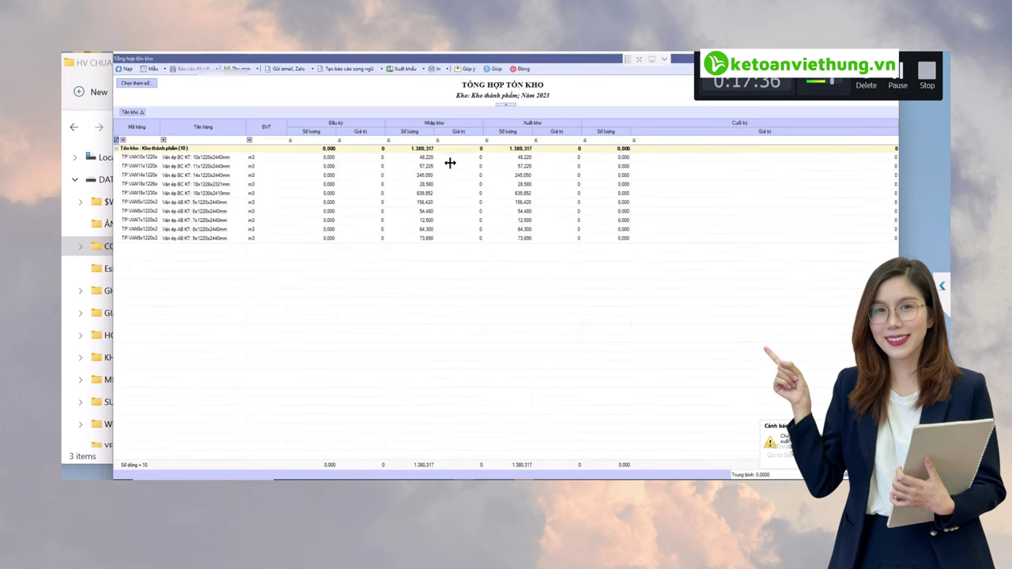
Step: Examine the detailed stock ledger of Ván ép BC KT: 10x1220x2440mm and its production receipt, and close both
double_click(520, 158)
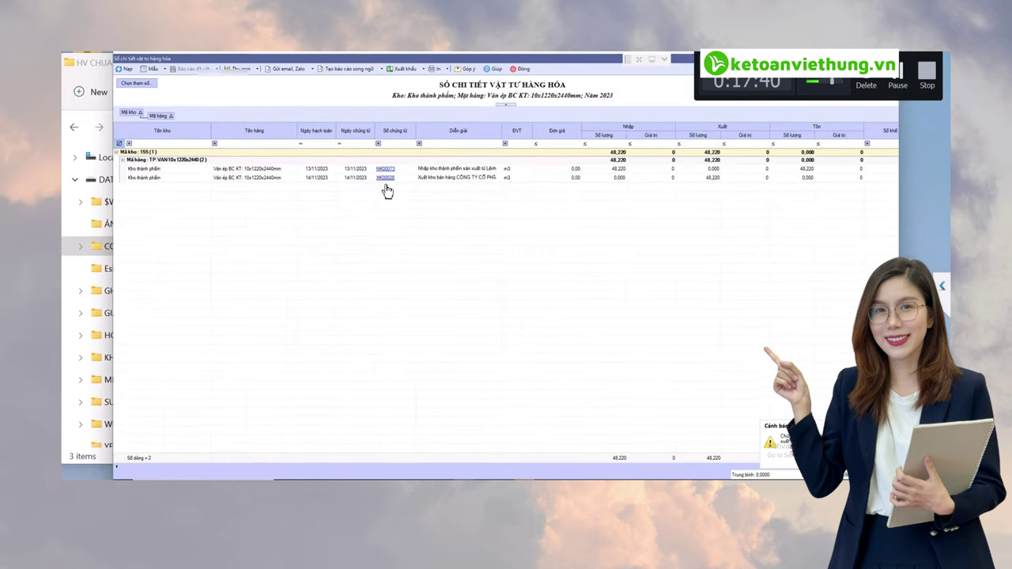
click(385, 170)
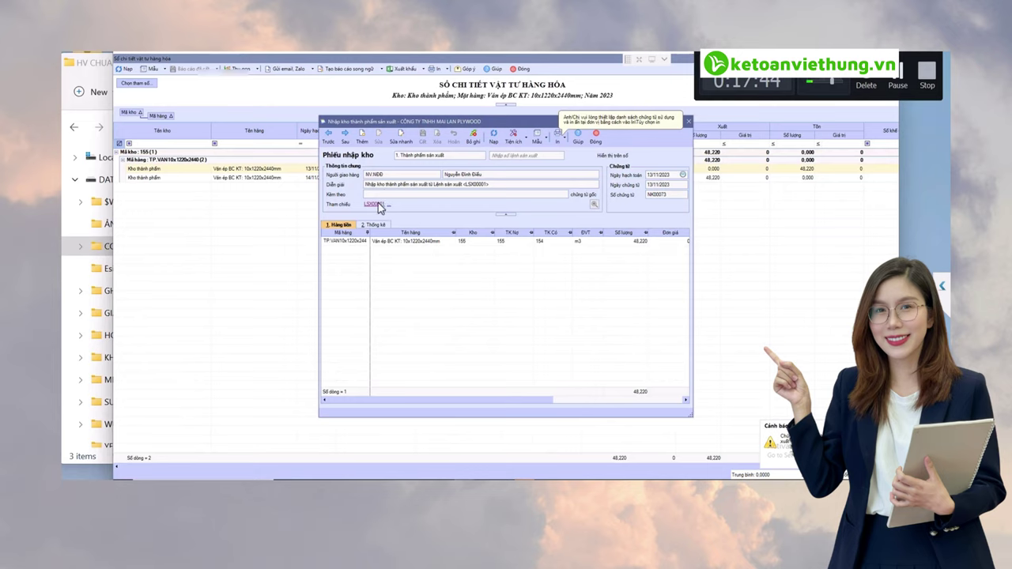
click(597, 138)
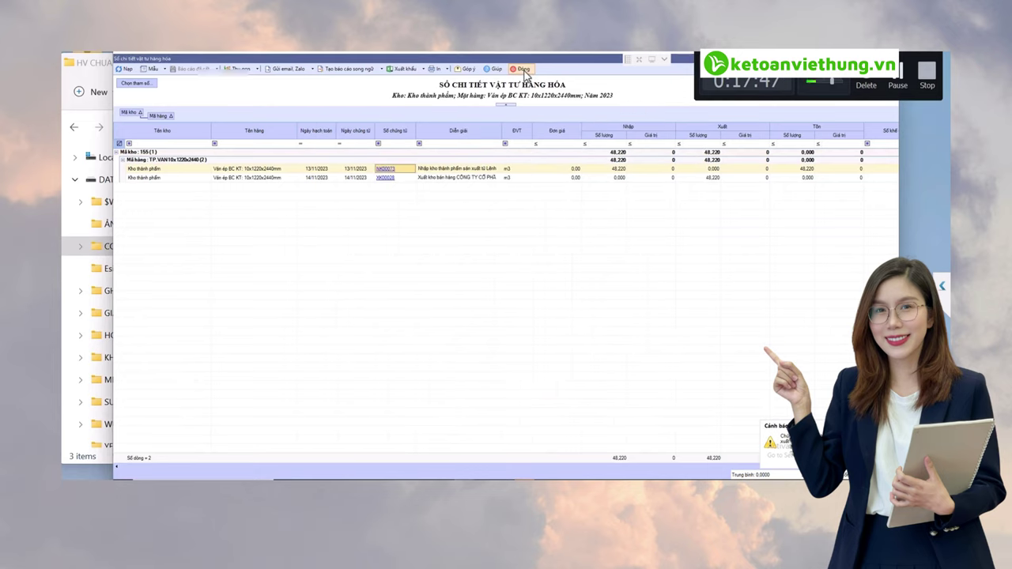
click(521, 70)
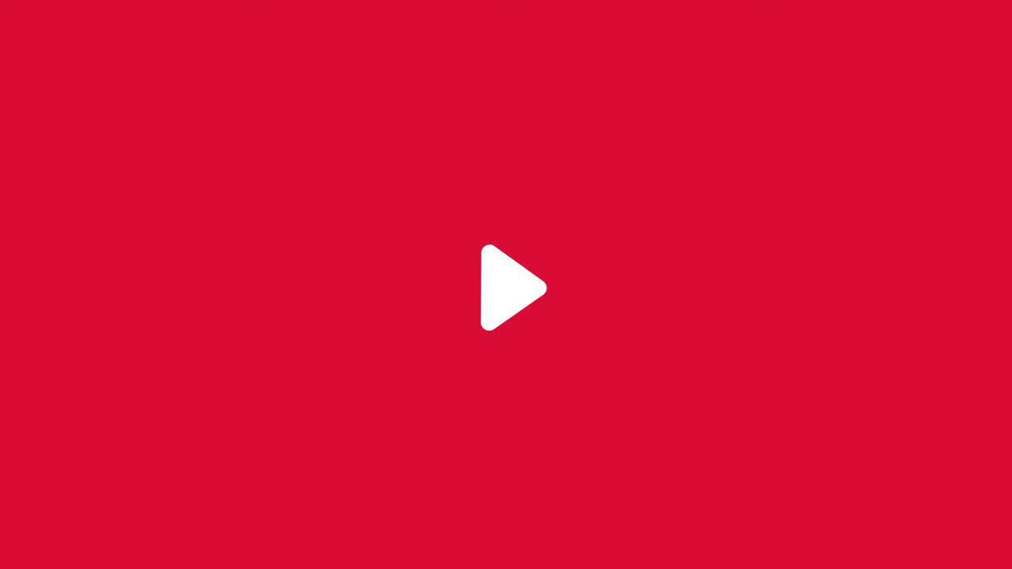